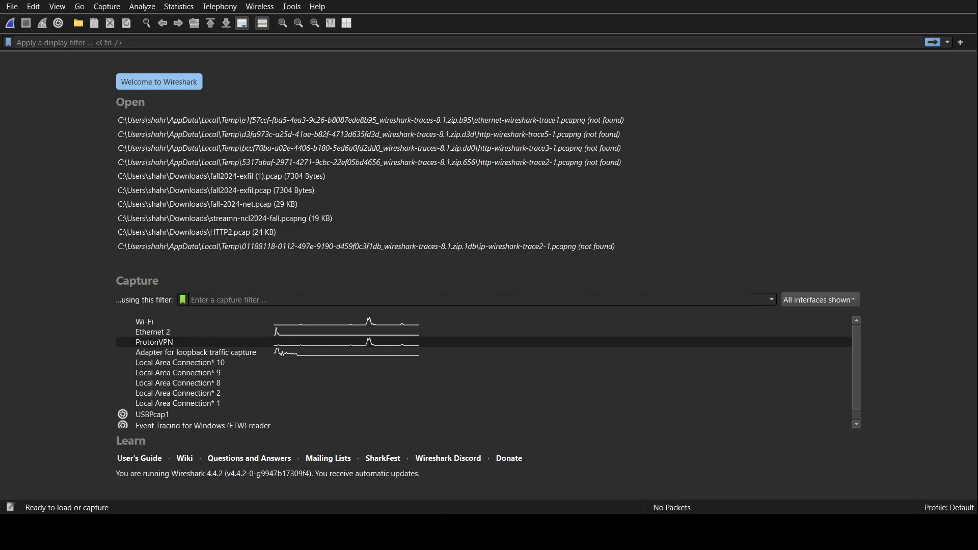
Capture live traffic on the ProtonVPN interface, stop the capture and look over the recorded packets.
left_click(160, 345)
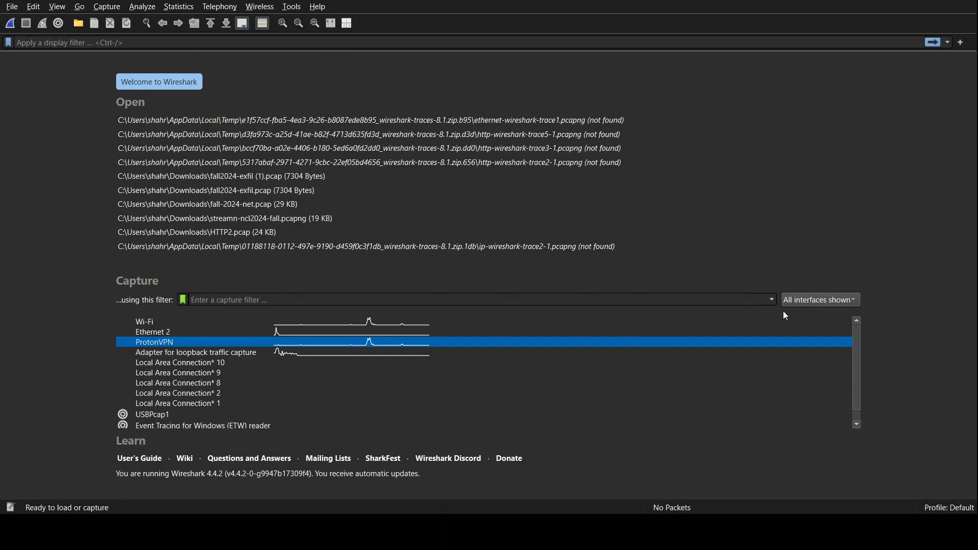
double_click(259, 345)
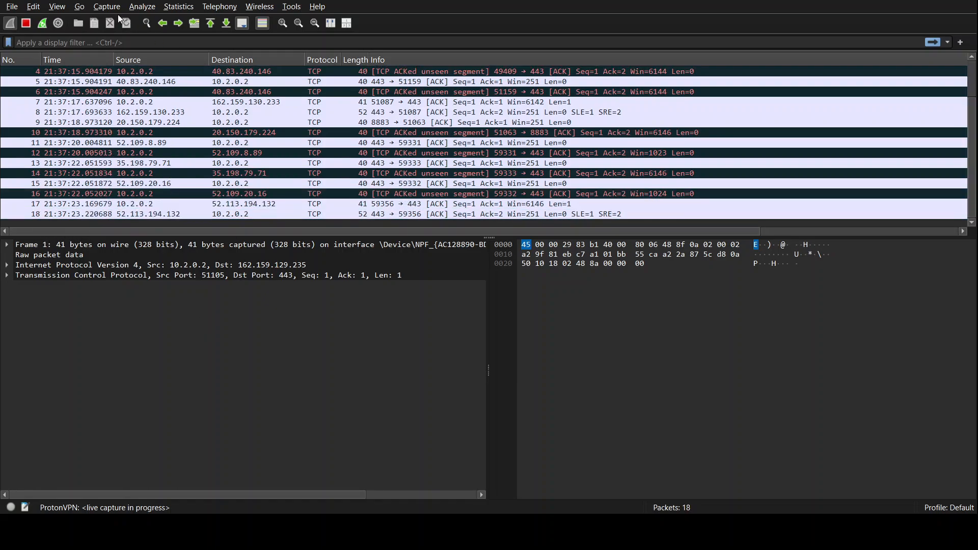
left_click(25, 23)
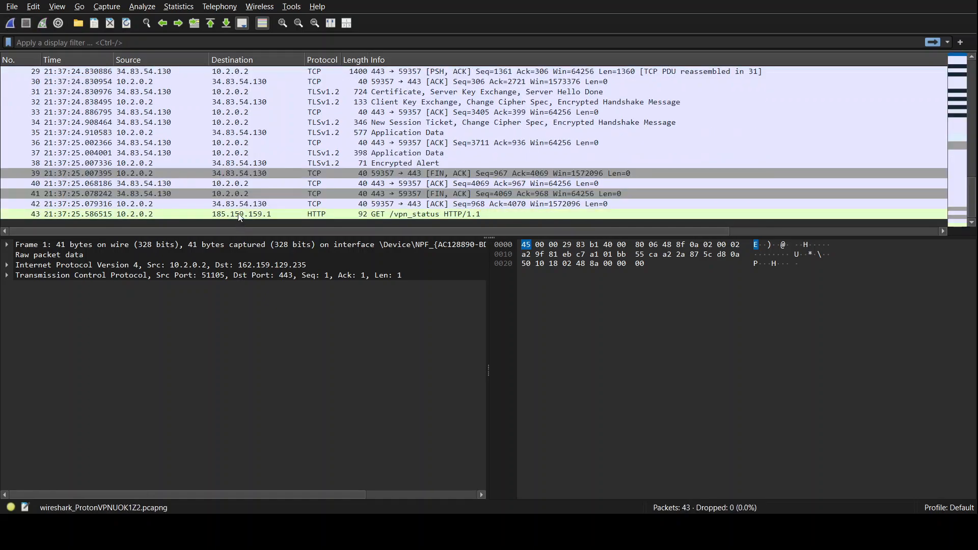
scroll(231, 169, "up", 3)
scroll(214, 153, "down", 3)
Start a fresh capture on the ProtonVPN interface and stop it after recording web browsing traffic.
left_click(14, 22)
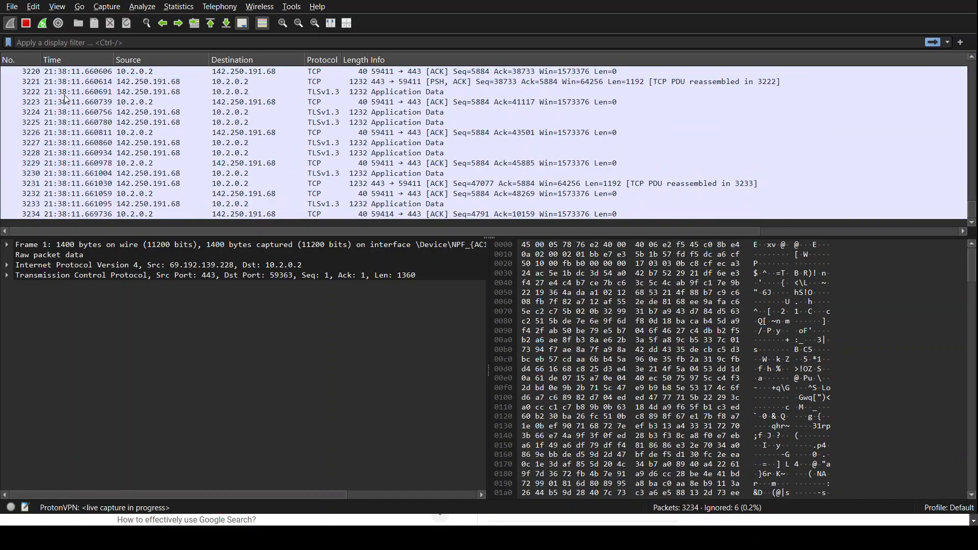
left_click(25, 23)
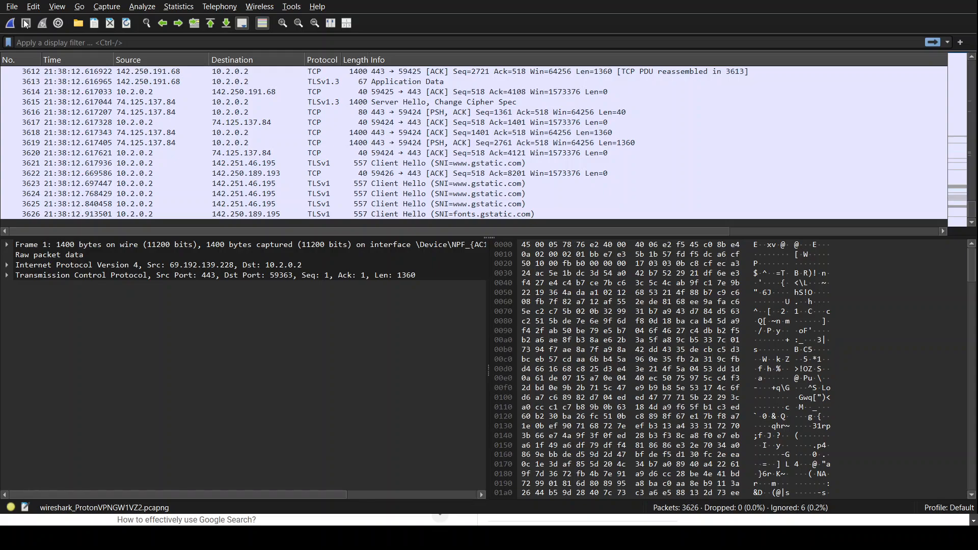
Look back through the captured packet list, examining the sources, destinations, protocols and info of the packets.
scroll(221, 125, "up", 7)
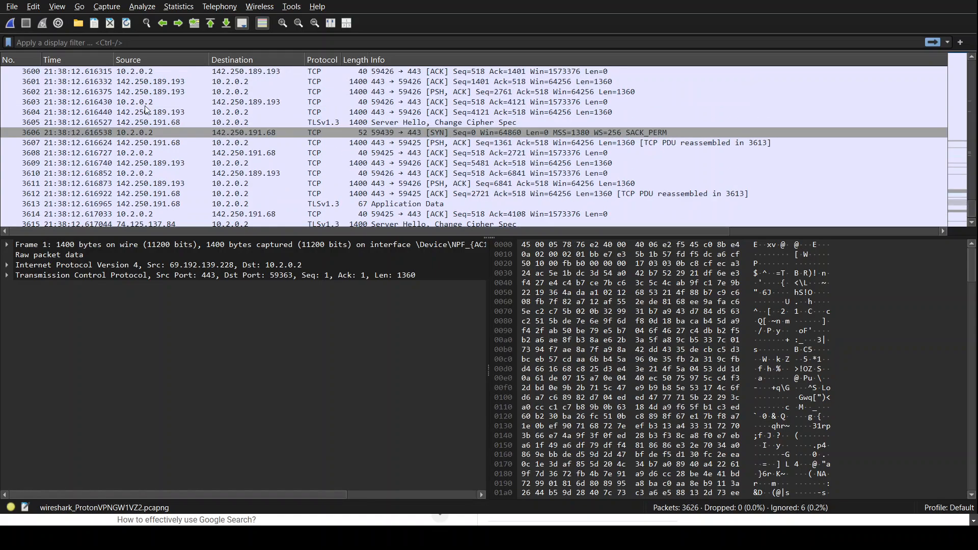
scroll(221, 124, "up", 20)
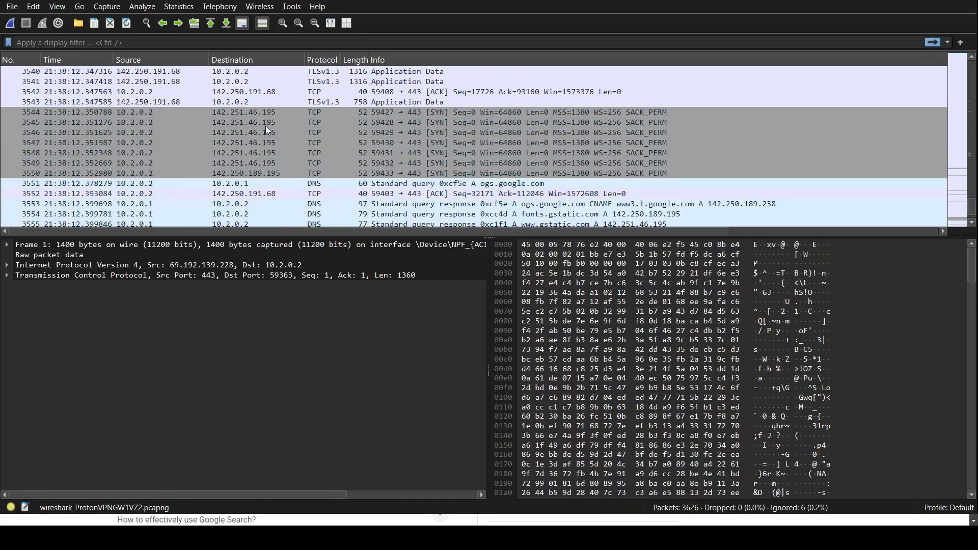
scroll(266, 127, "up", 20)
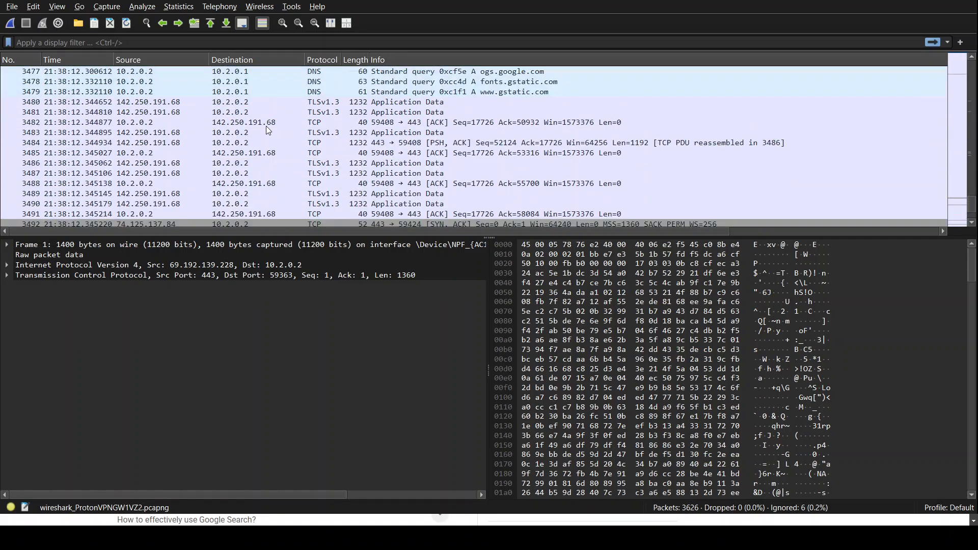
scroll(266, 130, "up", 18)
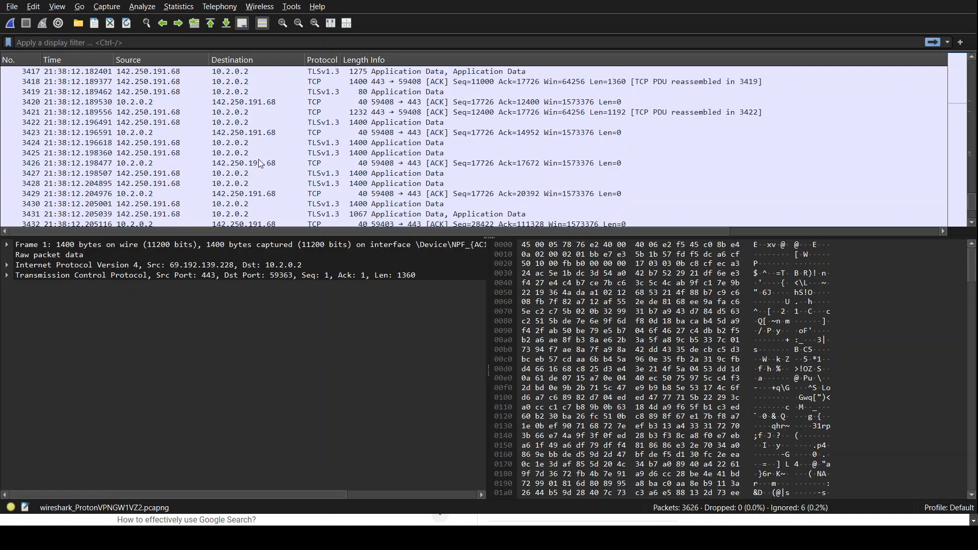
scroll(258, 157, "up", 7)
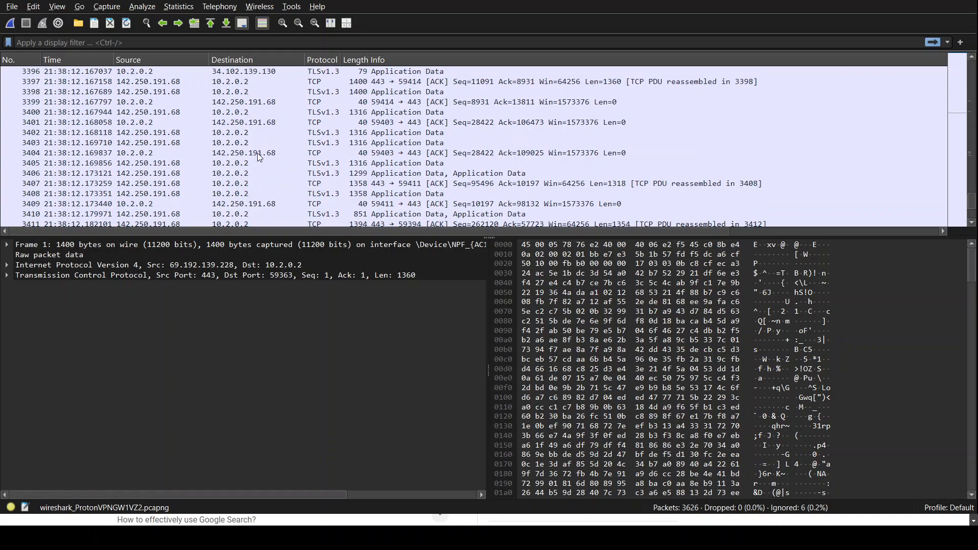
scroll(258, 152, "up", 19)
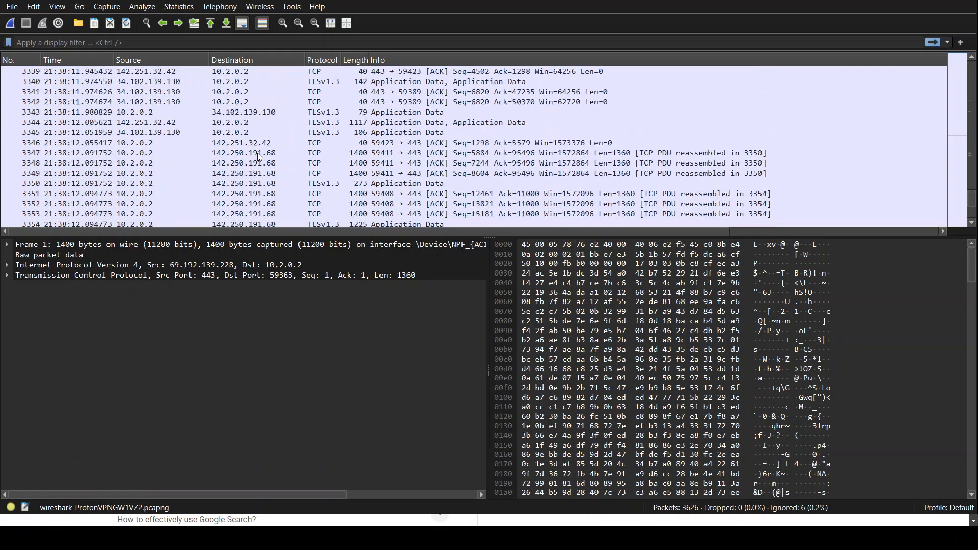
scroll(258, 153, "up", 15)
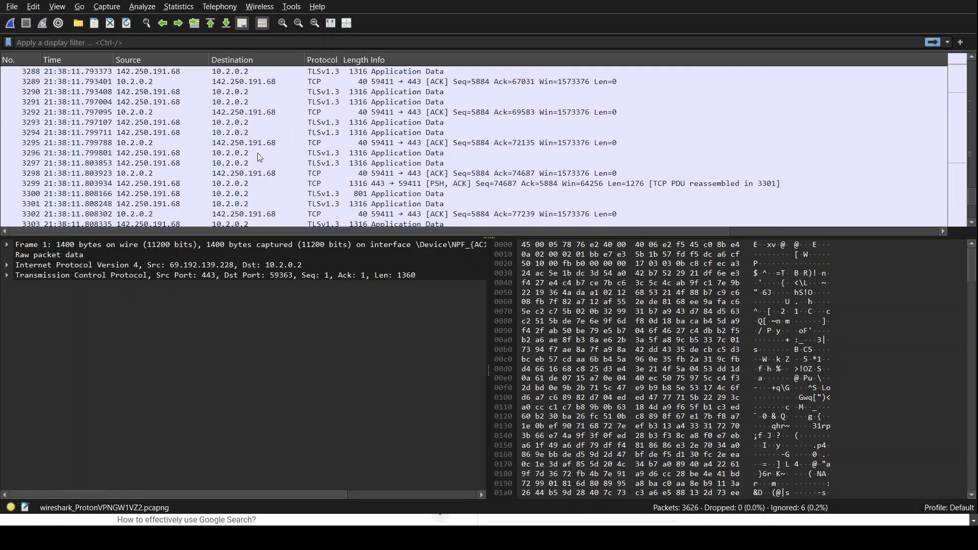
scroll(258, 153, "up", 8)
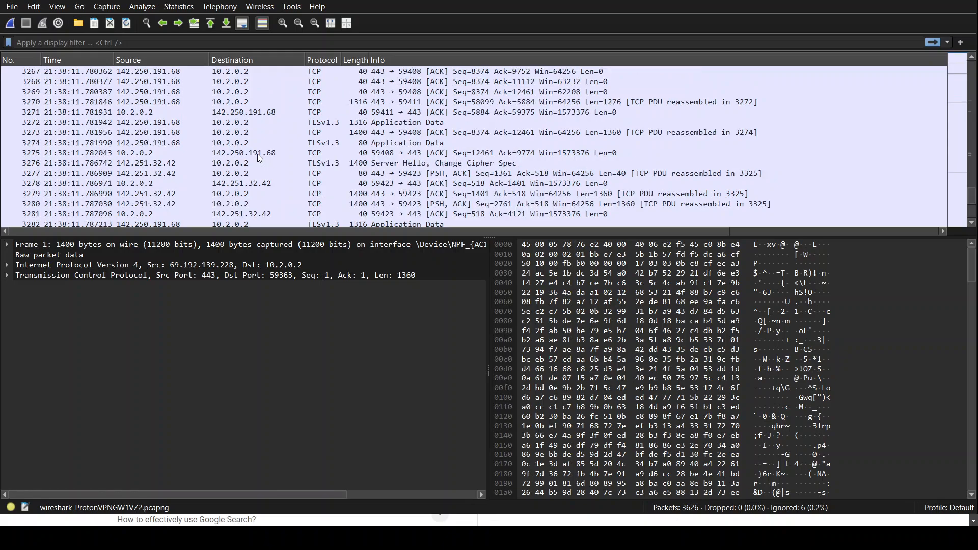
scroll(258, 154, "up", 9)
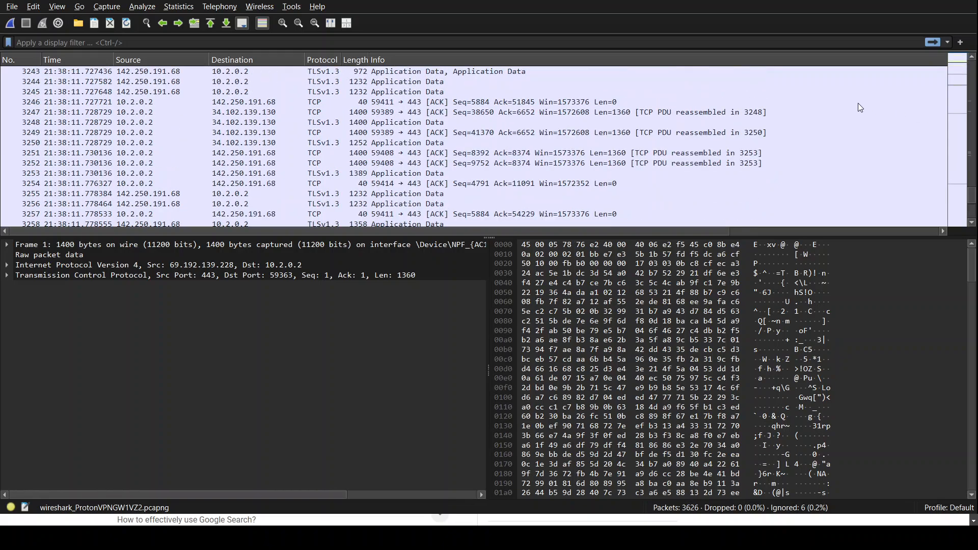
scroll(235, 78, "up", 12)
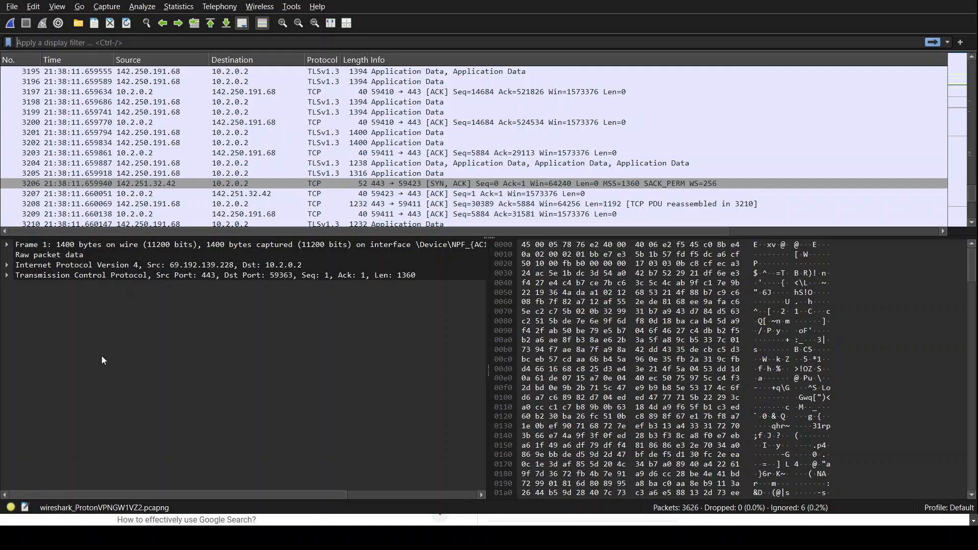
Apply the display filter http to limit the packet list to HTTP traffic.
type("ht")
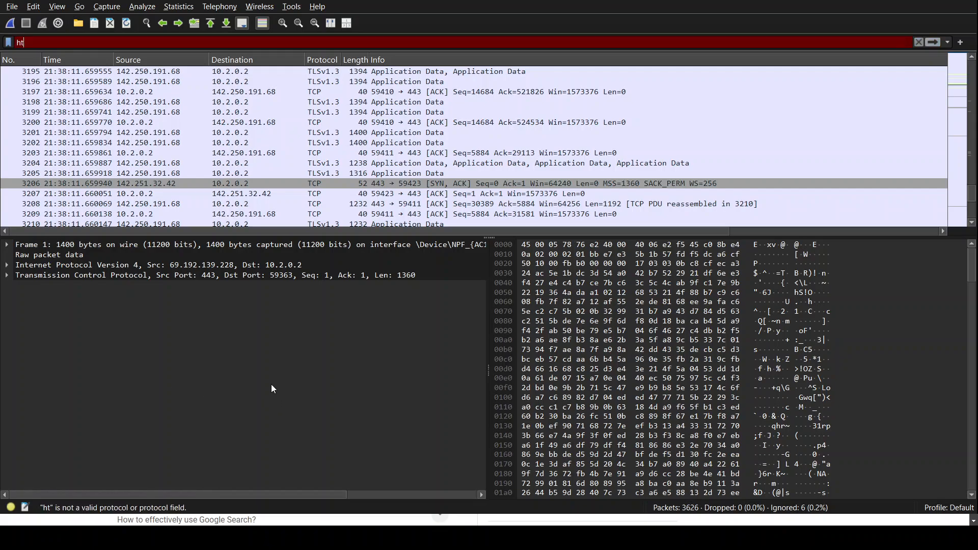
type("tp")
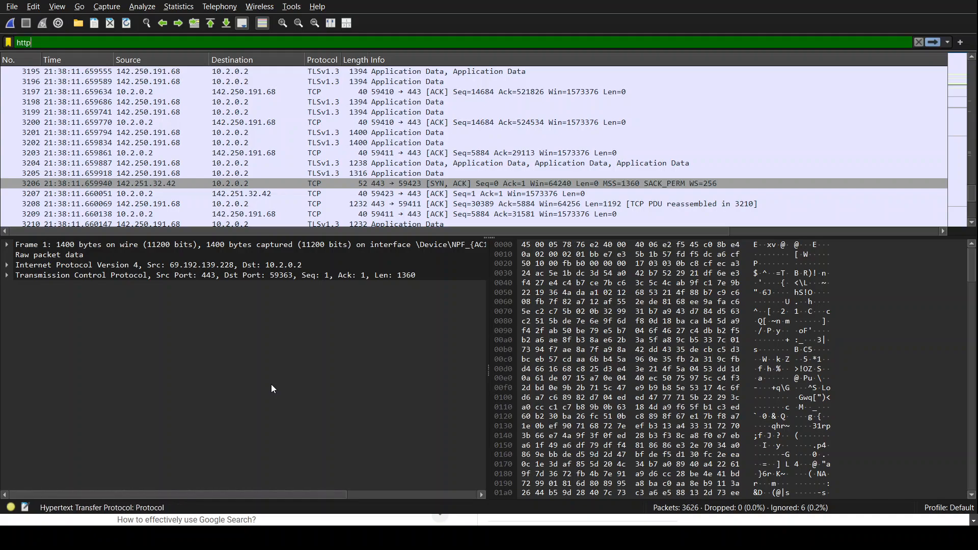
key("Return")
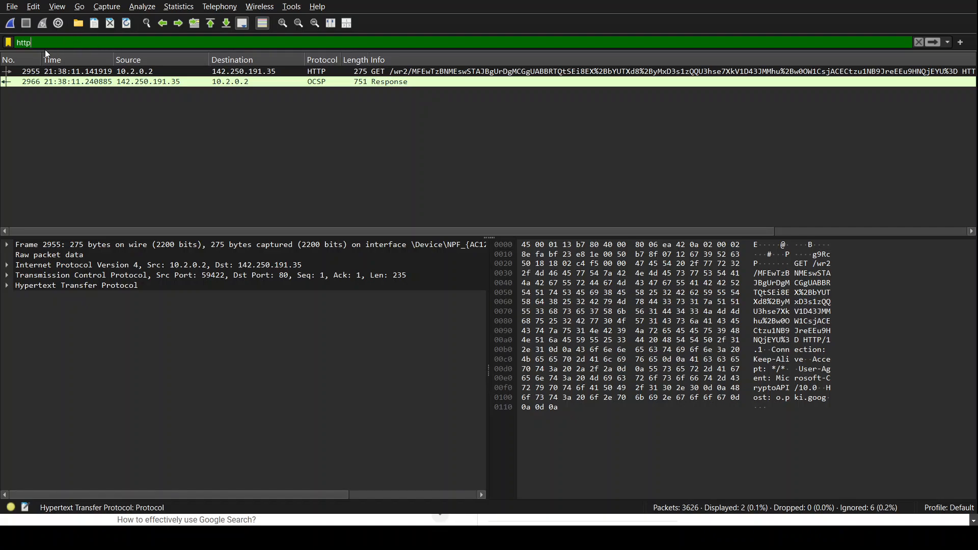
Inspect the frame details of the HTTP GET packet and select its raw packet data.
left_click(78, 75)
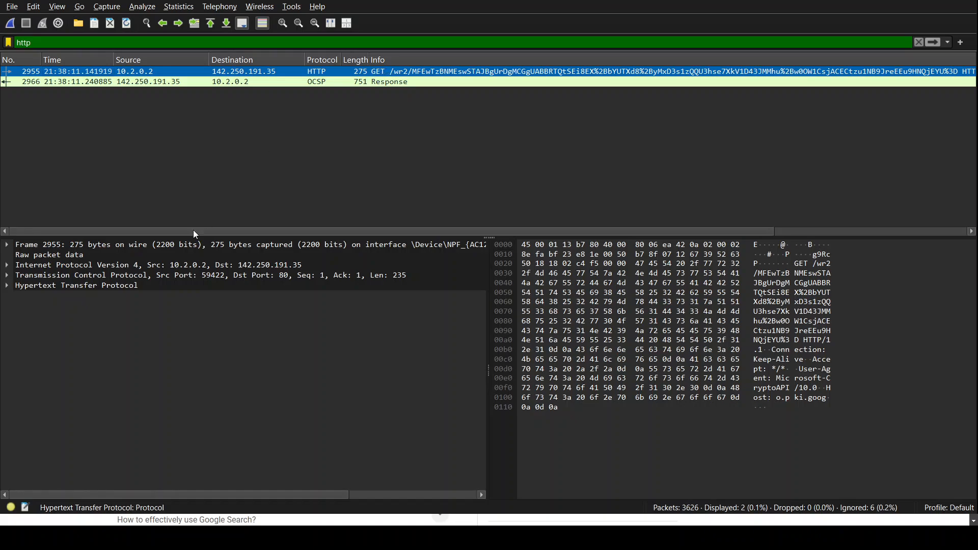
left_click(7, 245)
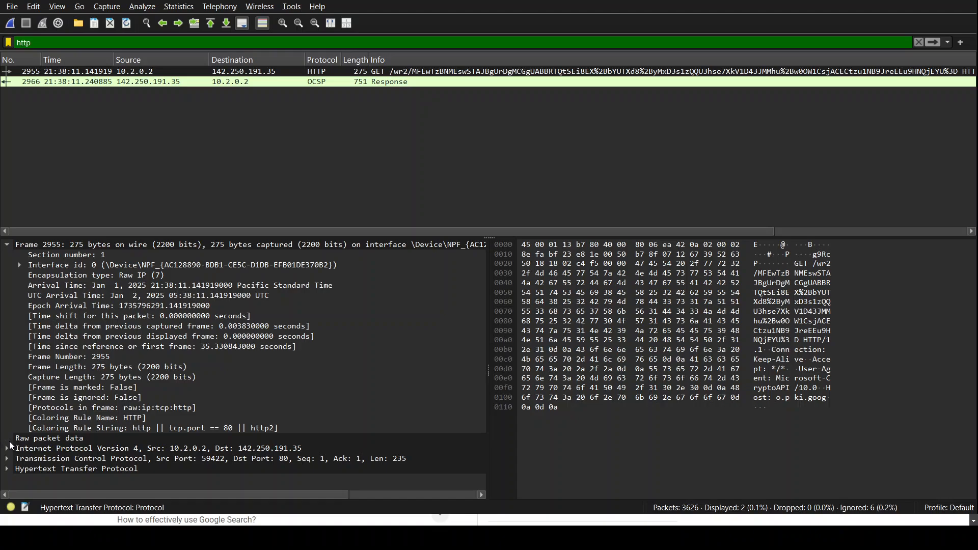
left_click(33, 438)
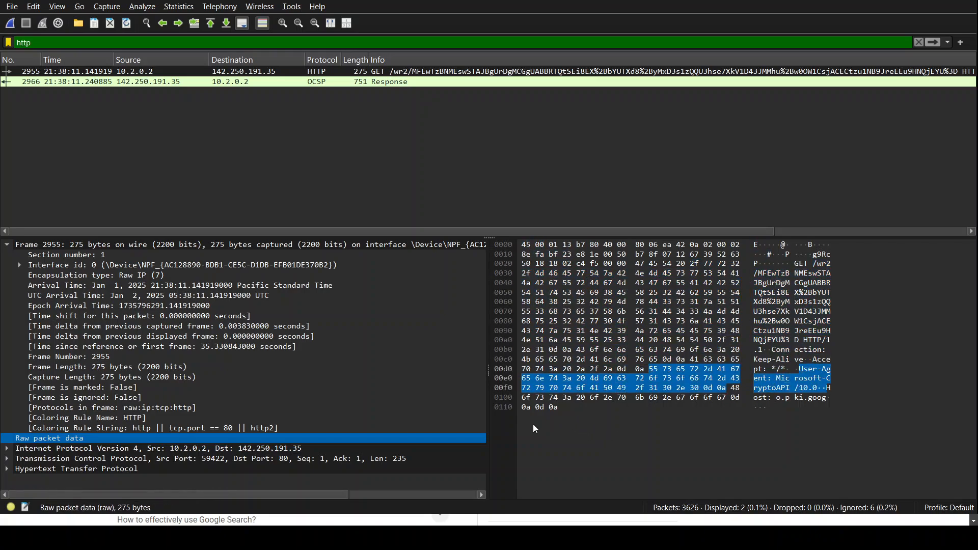
Expand the packet's Internet Protocol Version 4 header, including its Differentiated Services Field and Flags.
left_click(8, 449)
scroll(92, 422, "down", 2)
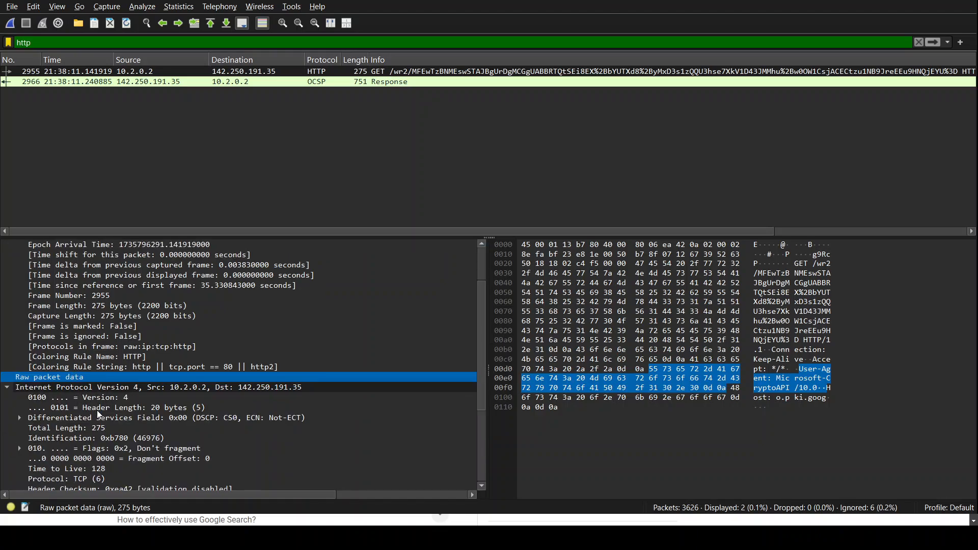
scroll(160, 391, "down", 4)
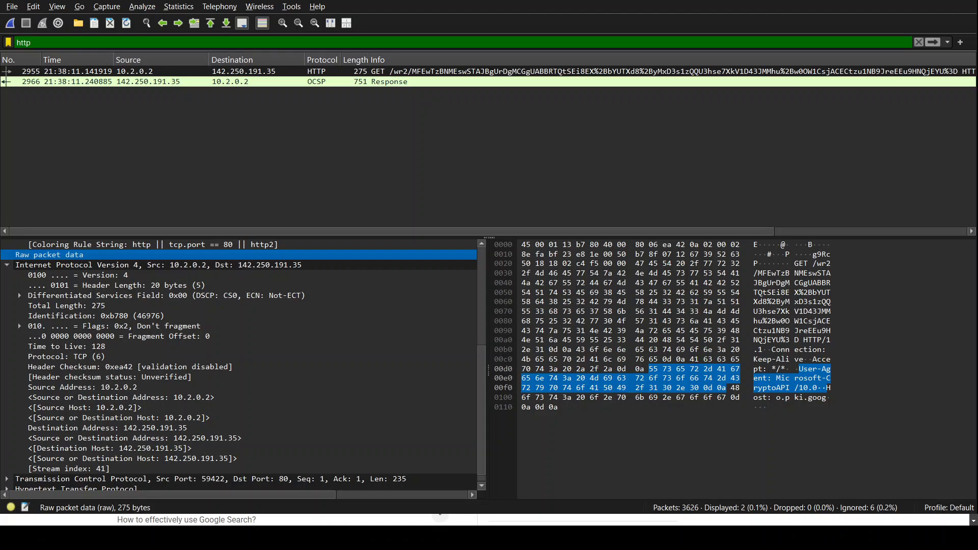
left_click(20, 294)
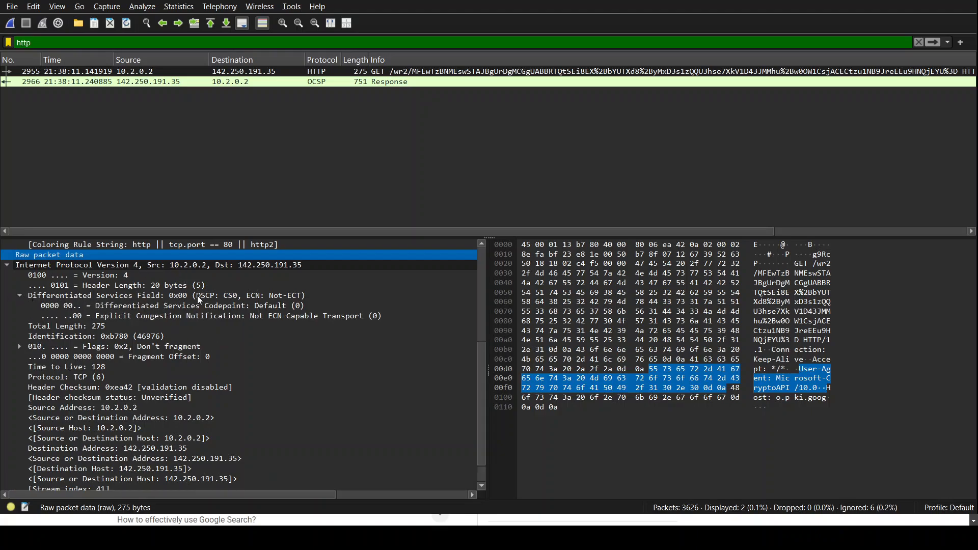
scroll(320, 309, "down", 1)
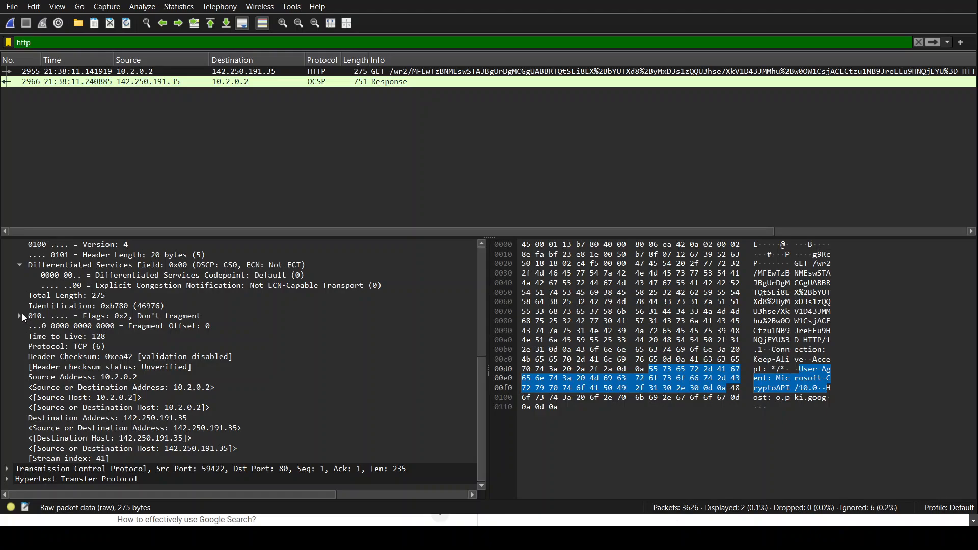
left_click(21, 317)
scroll(139, 332, "down", 1)
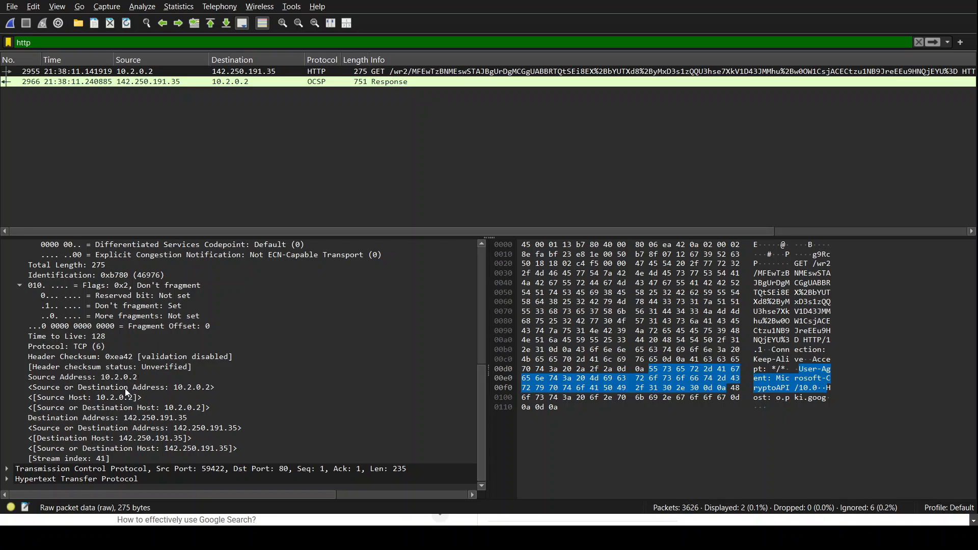
Examine the IPv4 header fields, from version and header length to the source and destination addresses.
scroll(128, 377, "up", 4)
scroll(135, 358, "down", 4)
scroll(130, 352, "up", 1)
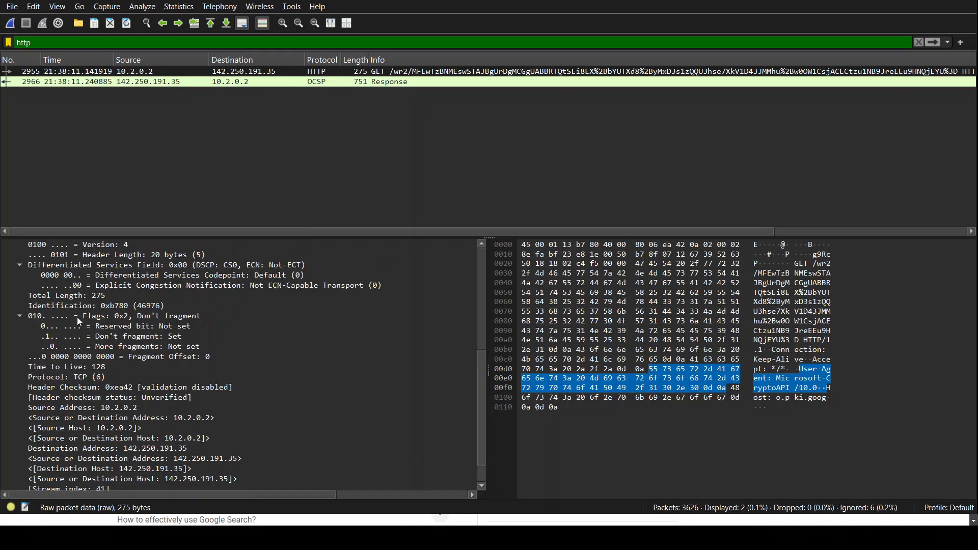
scroll(77, 317, "up", 1)
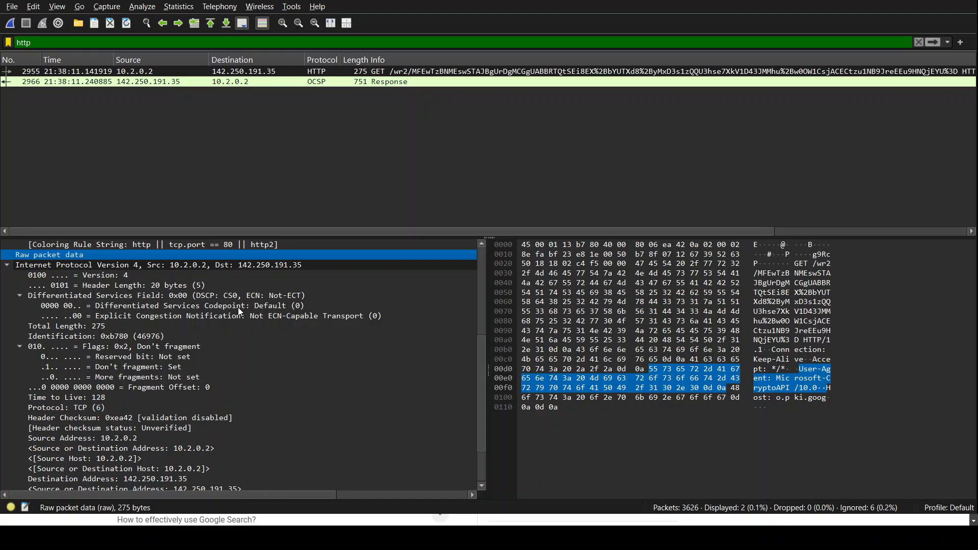
scroll(150, 332, "down", 2)
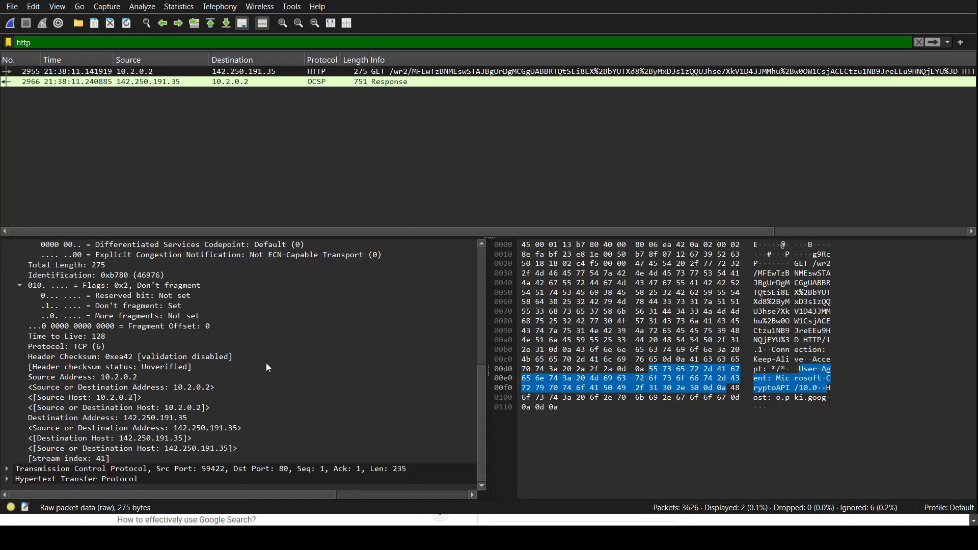
scroll(129, 345, "up", 2)
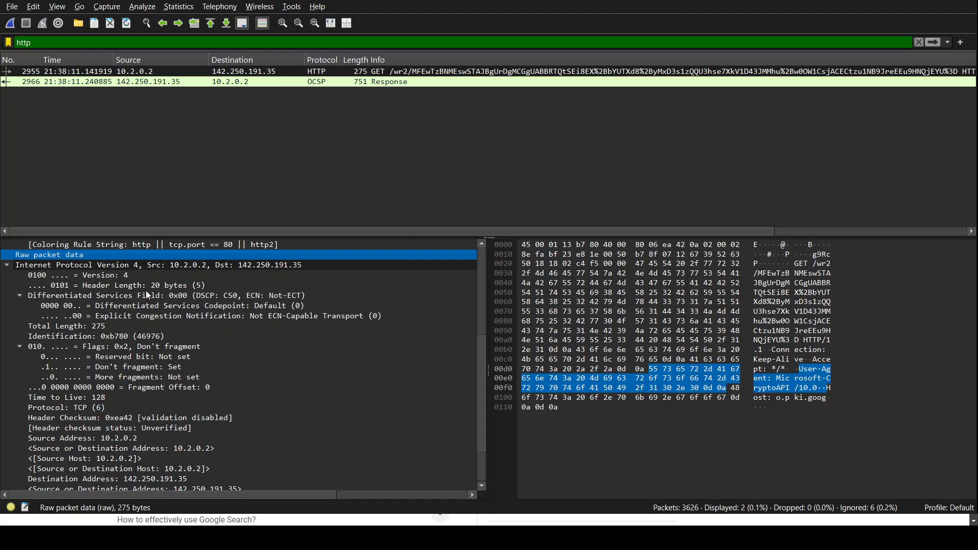
scroll(148, 311, "down", 2)
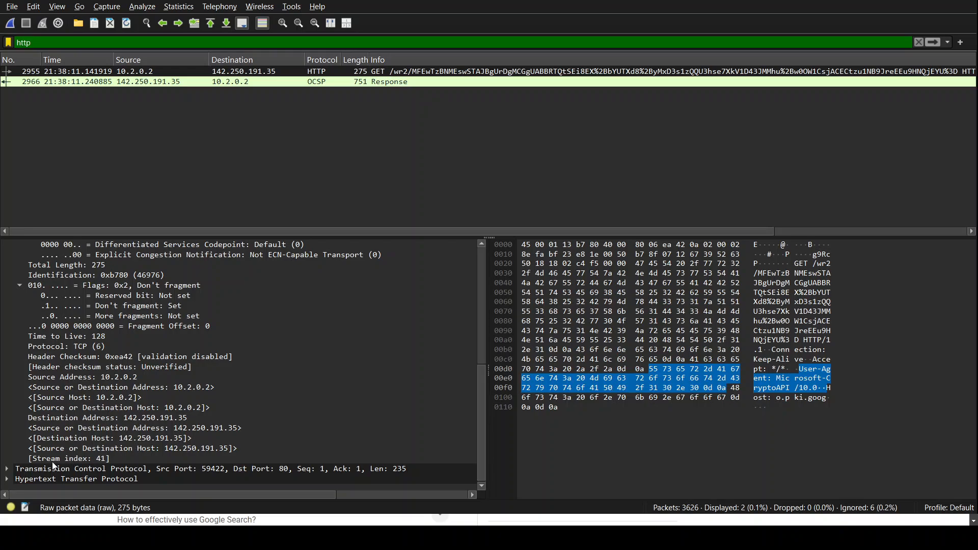
Expand the Transmission Control Protocol section and its conversation completeness, and review the port and sequence fields.
left_click(6, 468)
scroll(179, 355, "down", 2)
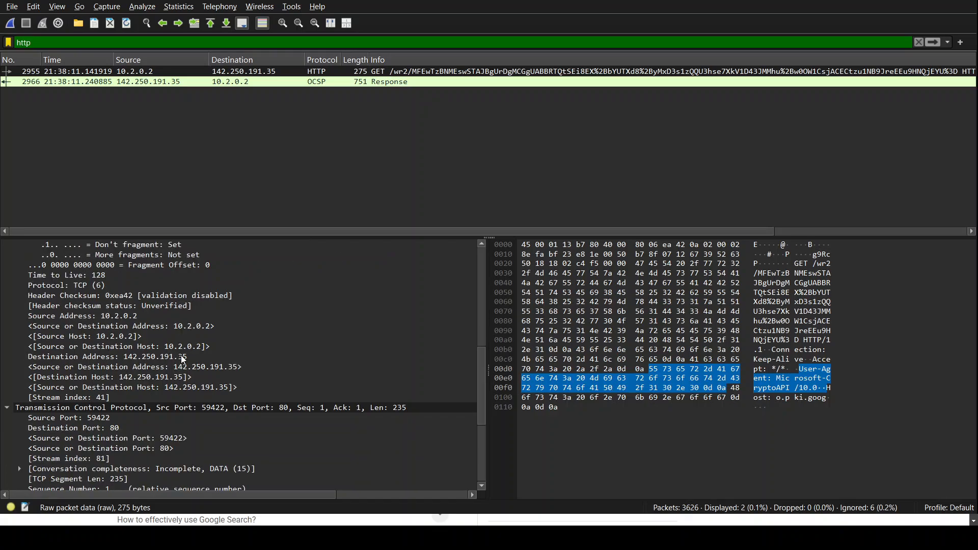
scroll(184, 359, "down", 2)
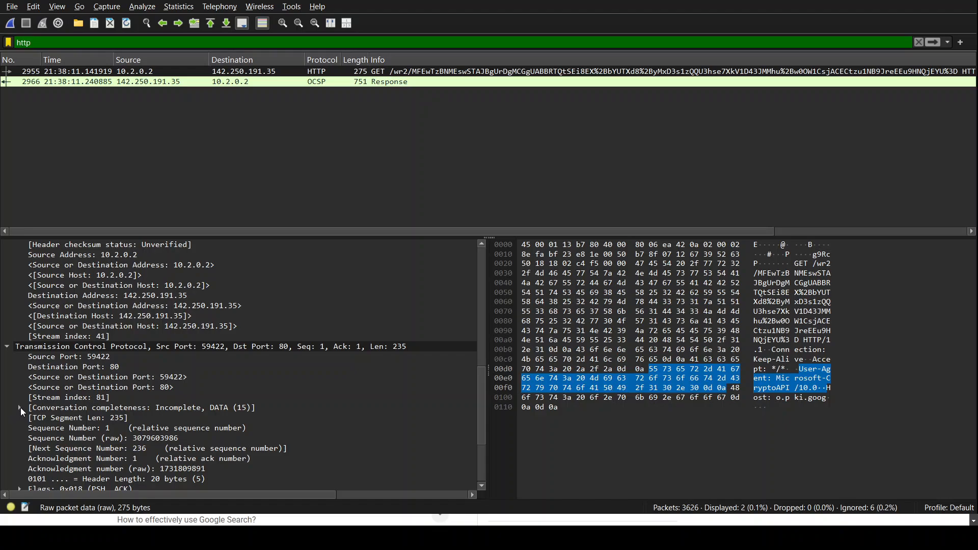
left_click(19, 407)
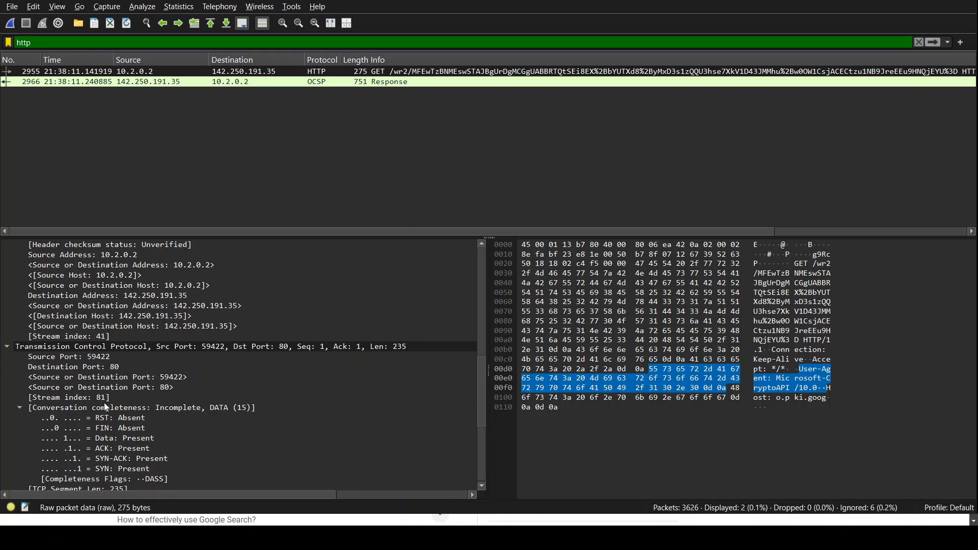
scroll(104, 402, "down", 3)
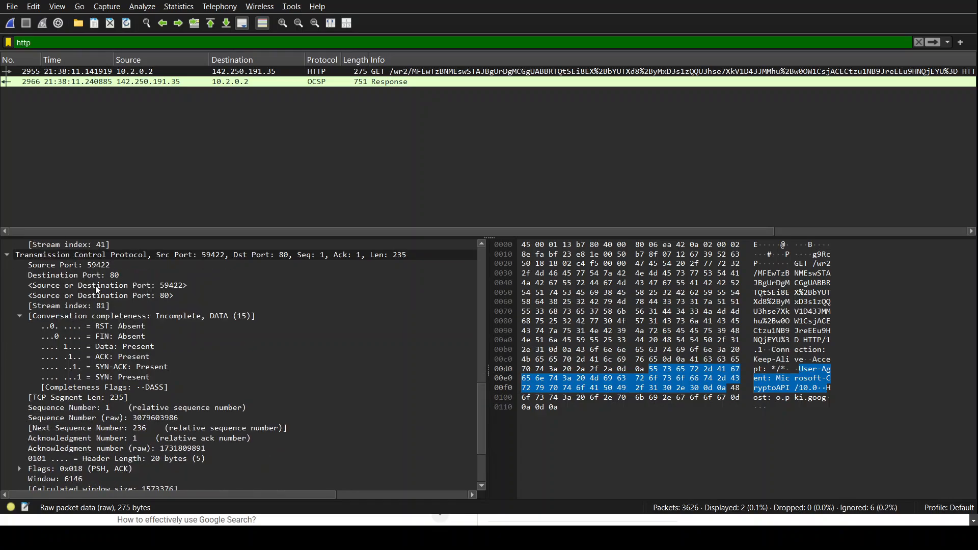
Review the GET packet's TCP and IPv4 fields, and select the TCP Destination Port field to highlight its bytes.
scroll(174, 306, "down", 3)
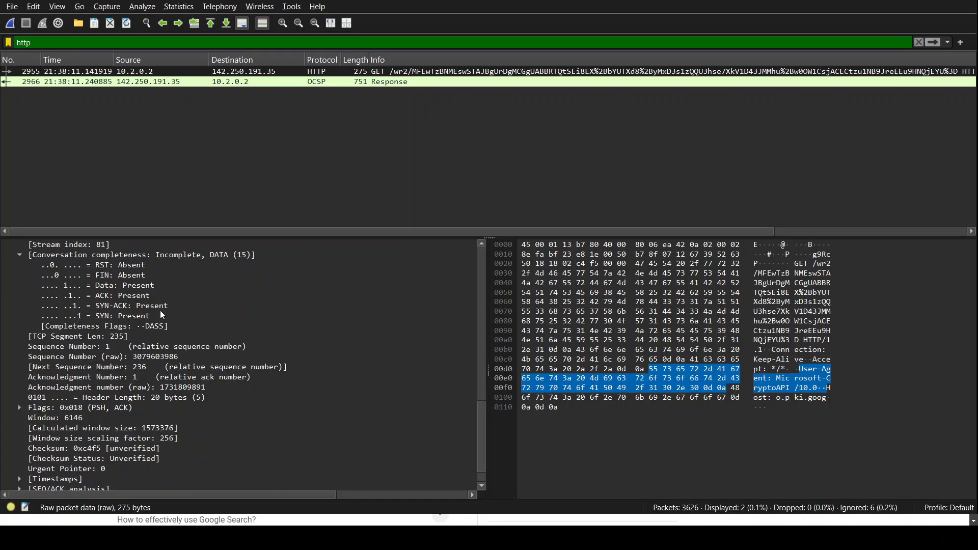
scroll(137, 347, "up", 4)
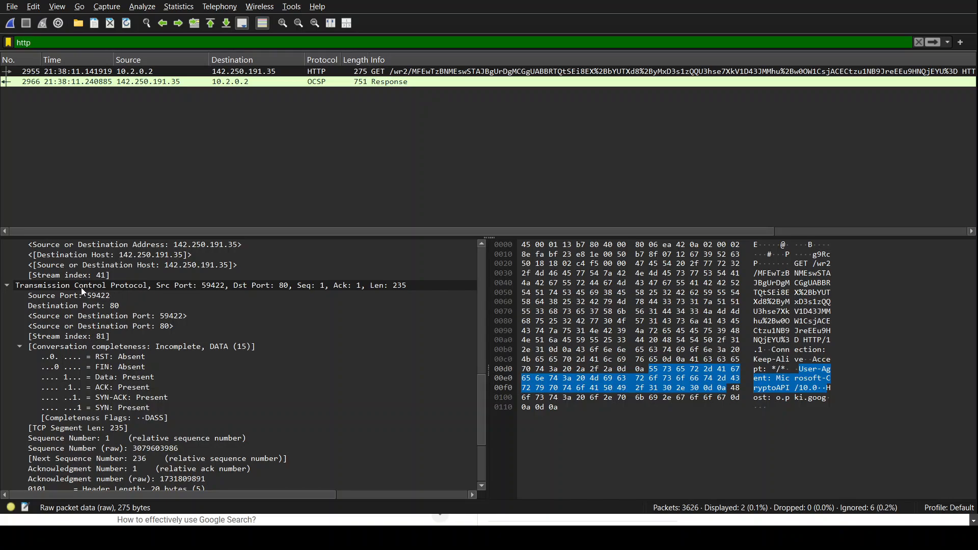
scroll(81, 287, "up", 7)
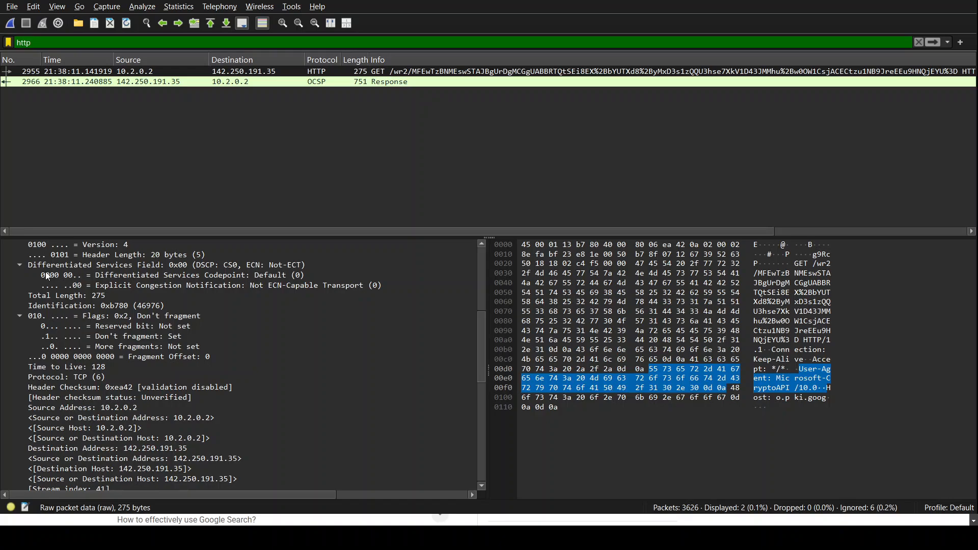
scroll(76, 278, "down", 7)
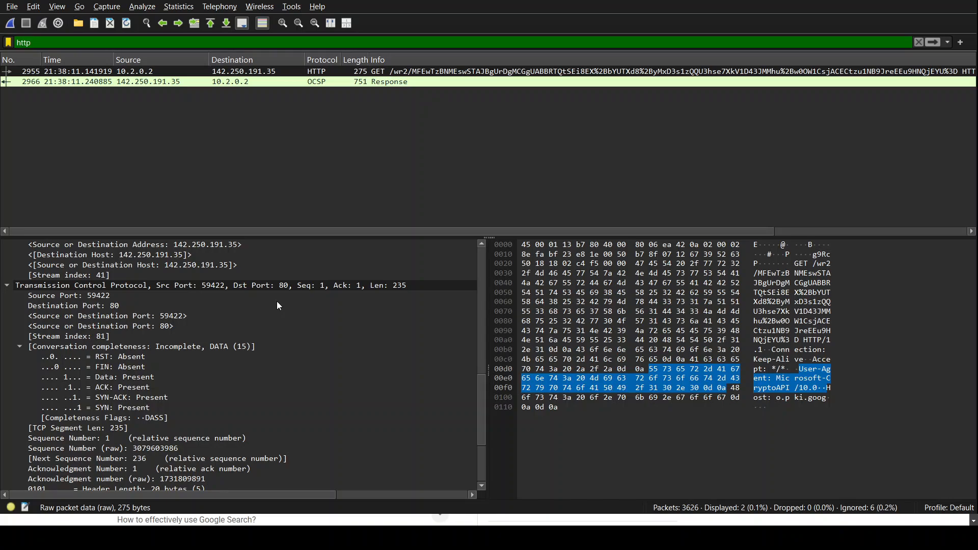
left_click(112, 308)
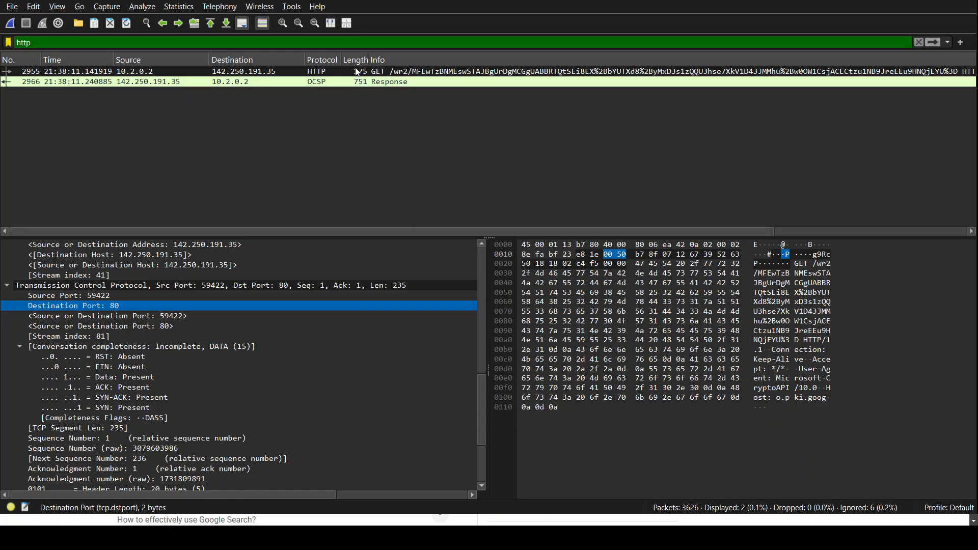
Expand the TCP Flags field and review its flag bits and the remaining TCP header fields.
scroll(185, 344, "down", 2)
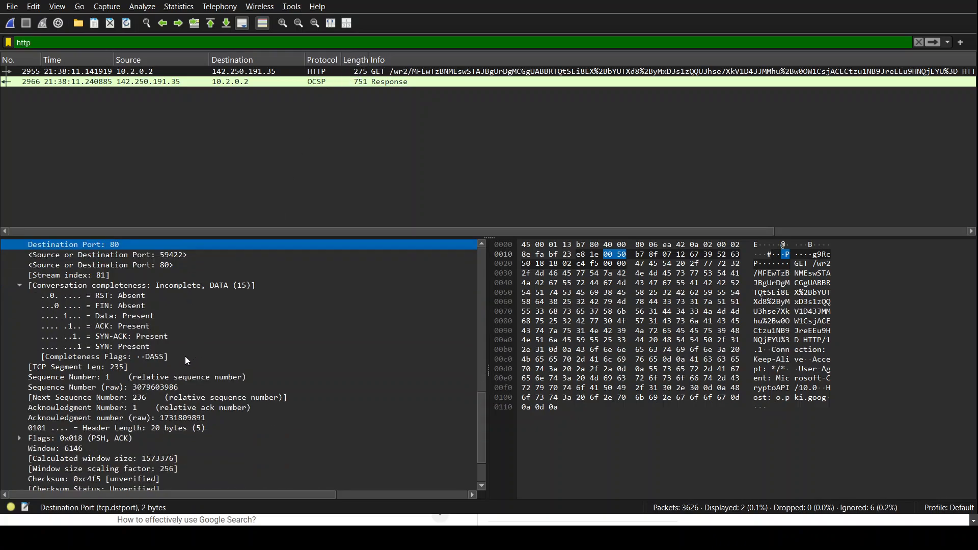
scroll(185, 356, "down", 2)
scroll(185, 356, "up", 4)
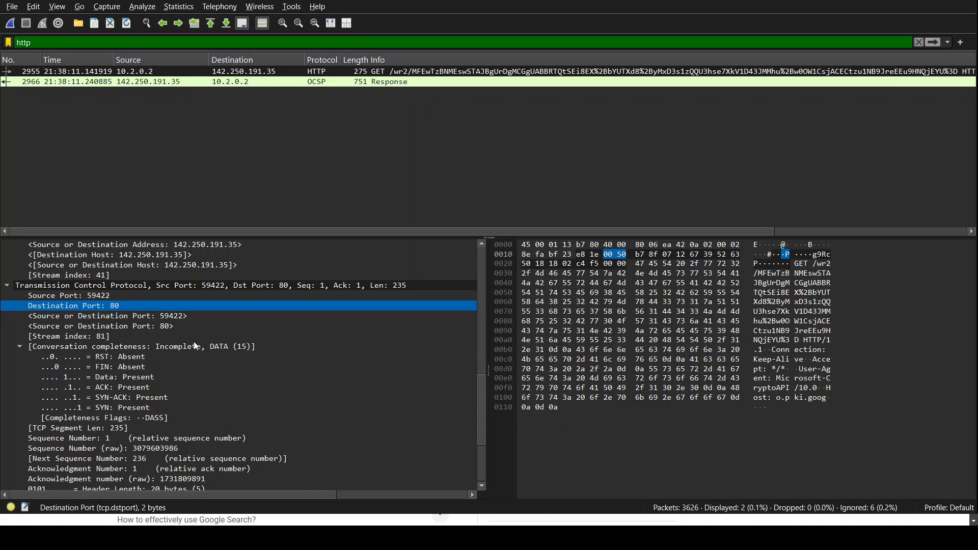
scroll(143, 326, "down", 4)
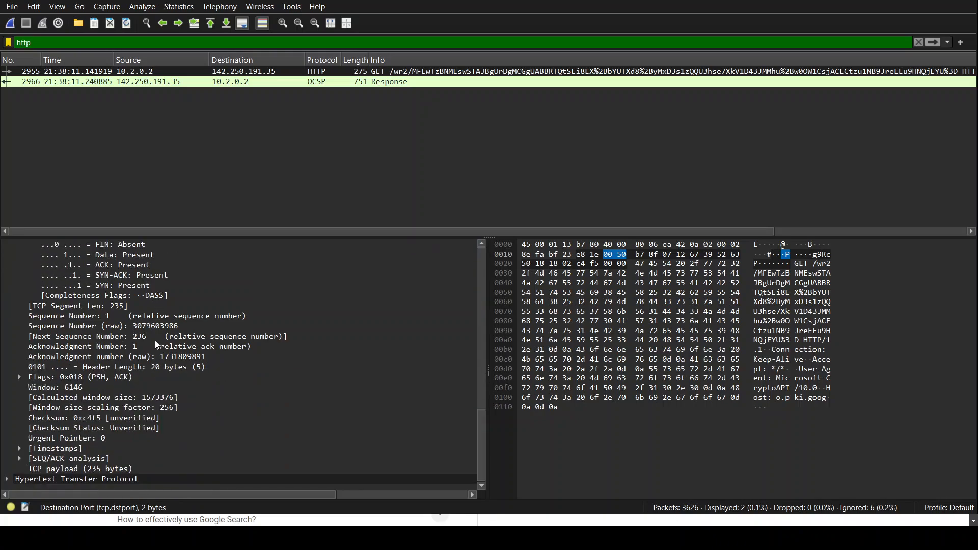
left_click(20, 377)
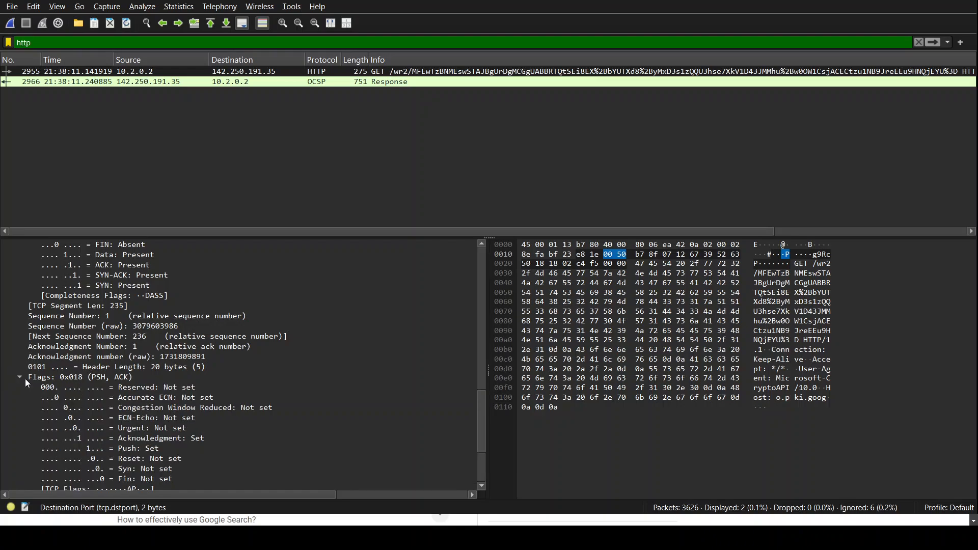
scroll(102, 390, "down", 4)
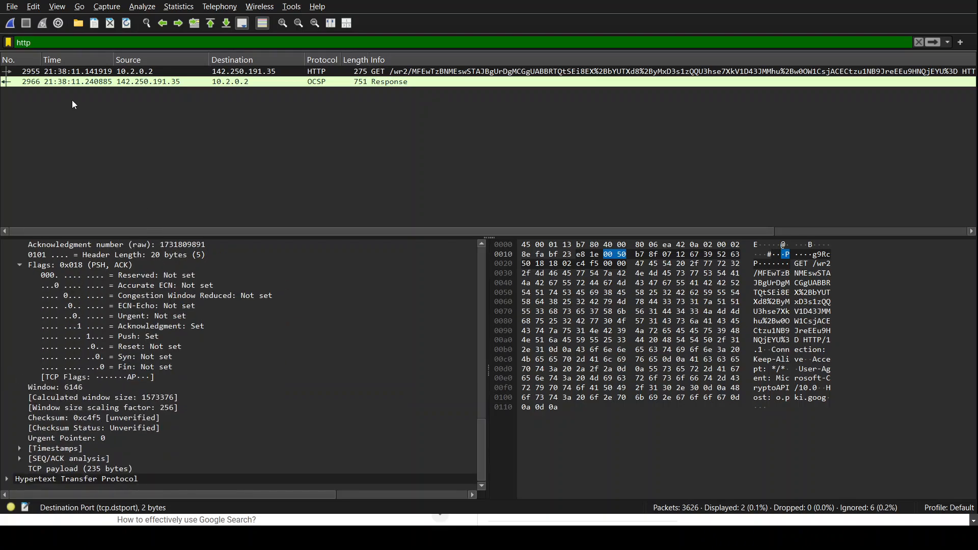
Clear the http display filter to list all captured packets.
left_click(45, 44)
key("BackSpace")
key("BackSpace")
key("BackSpace")
key("BackSpace")
key("Return")
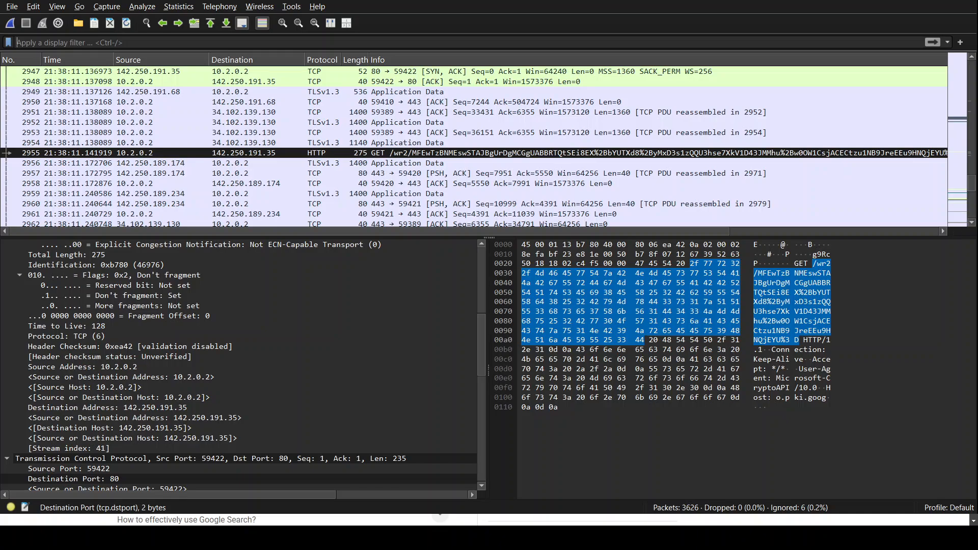
Examine the unfiltered packets surrounding the HTTP GET request, through to the OCSP response.
left_click(975, 186)
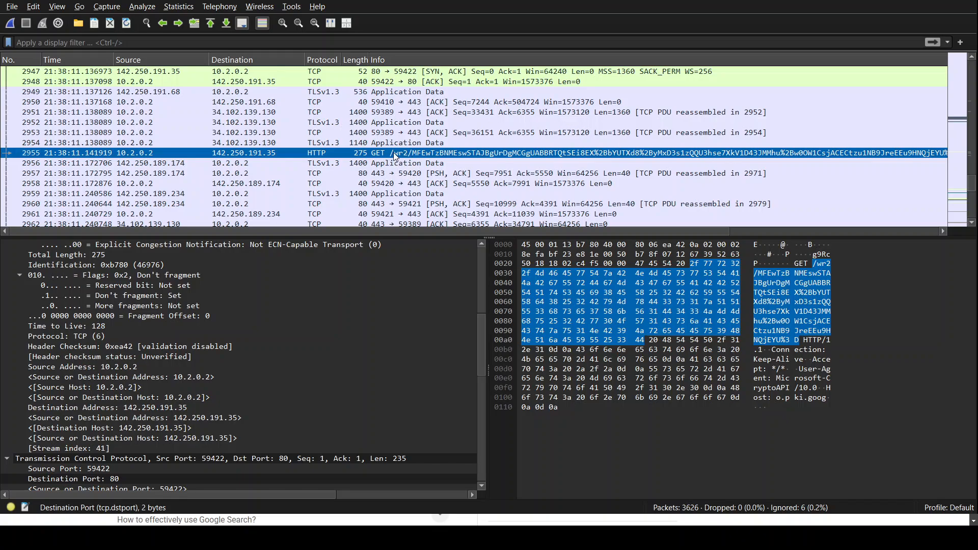
scroll(395, 155, "up", 3)
scroll(377, 156, "down", 3)
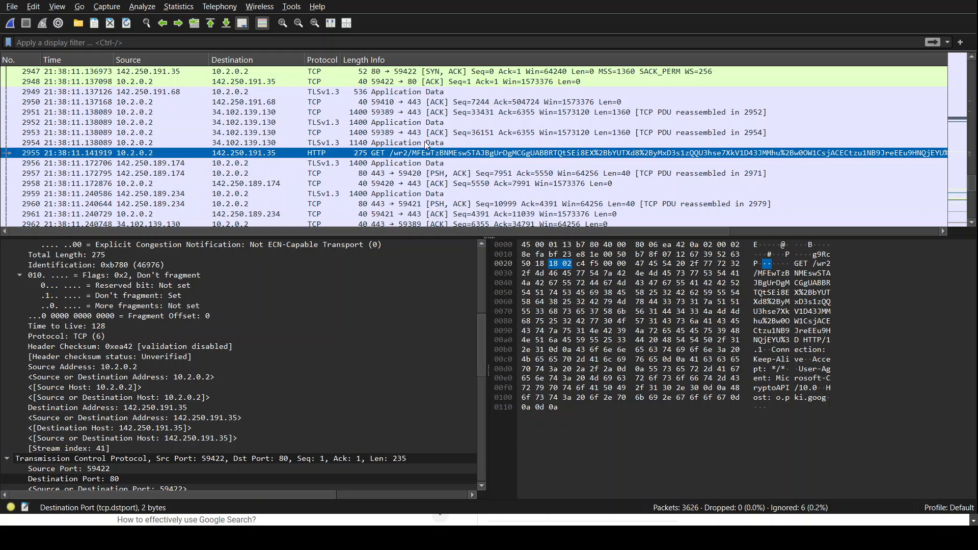
scroll(430, 171, "down", 1)
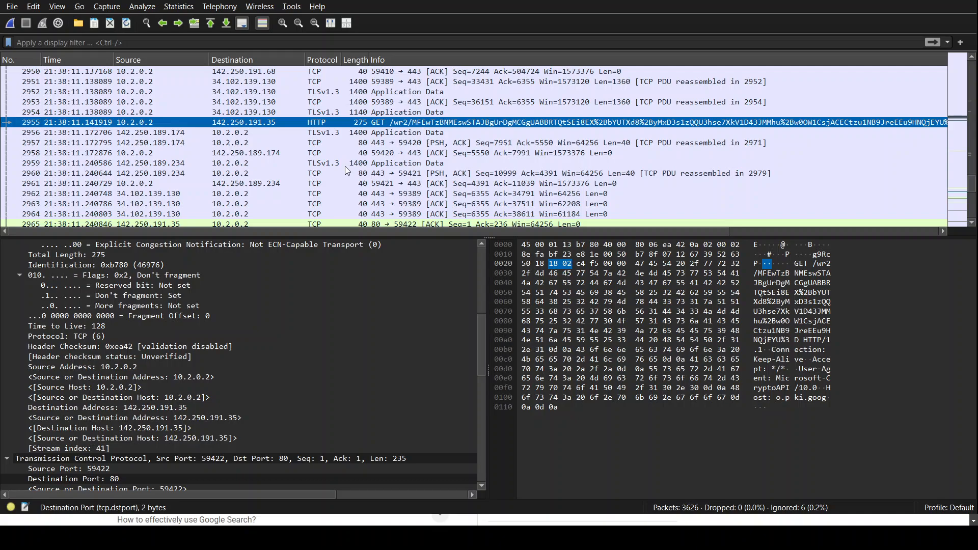
scroll(405, 149, "down", 1)
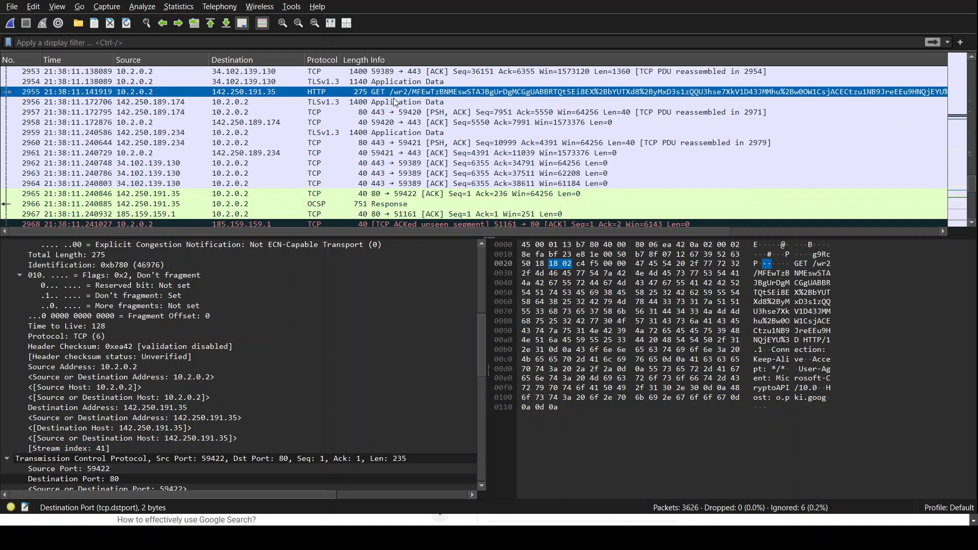
scroll(394, 121, "down", 1)
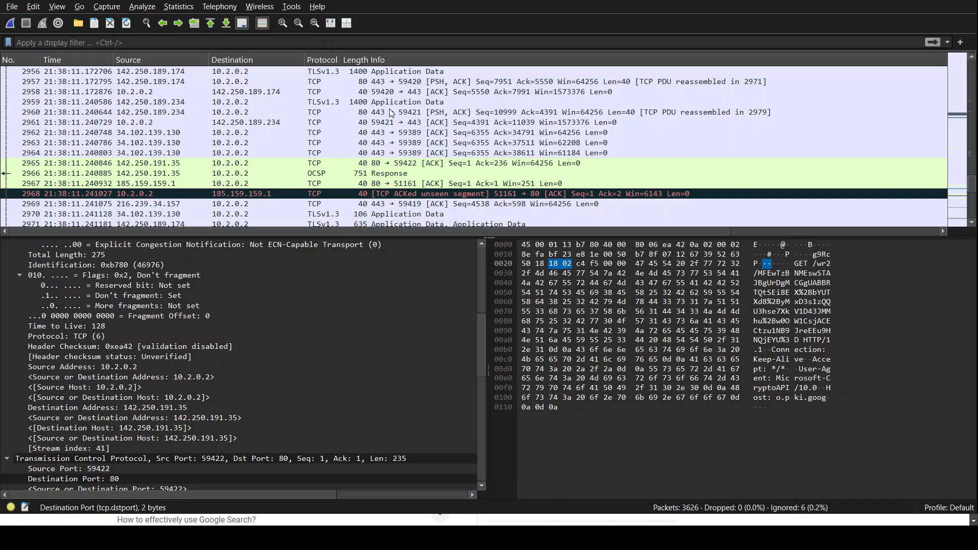
scroll(400, 165, "up", 2)
scroll(385, 137, "down", 1)
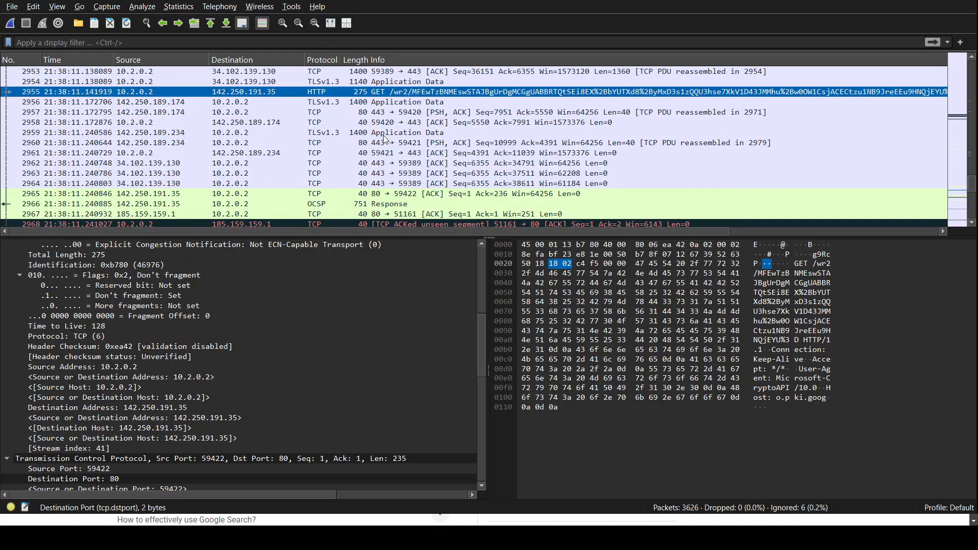
Select the OCSP Response packet and expand its frame's Interface id to inspect the interface name and description.
left_click(377, 204)
scroll(248, 304, "up", 8)
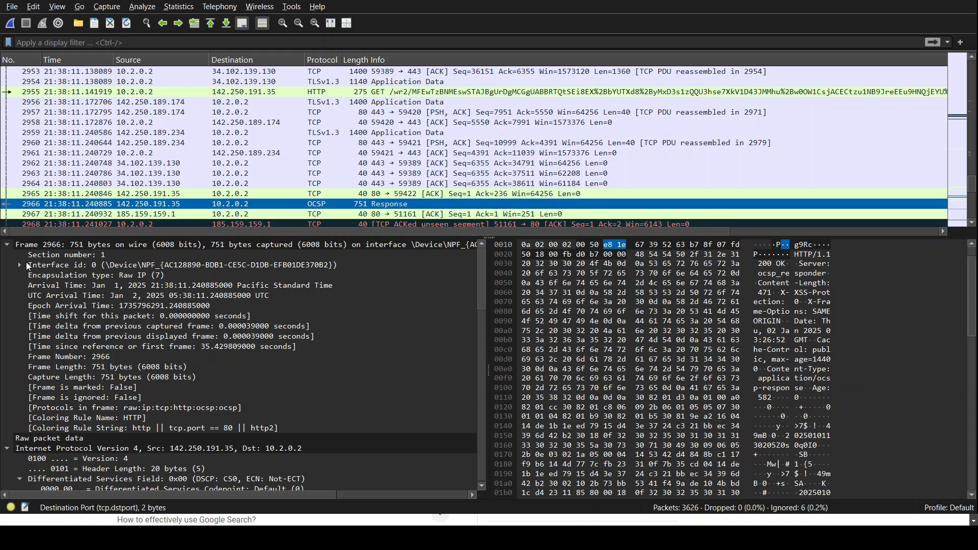
left_click(20, 265)
scroll(160, 288, "down", 1)
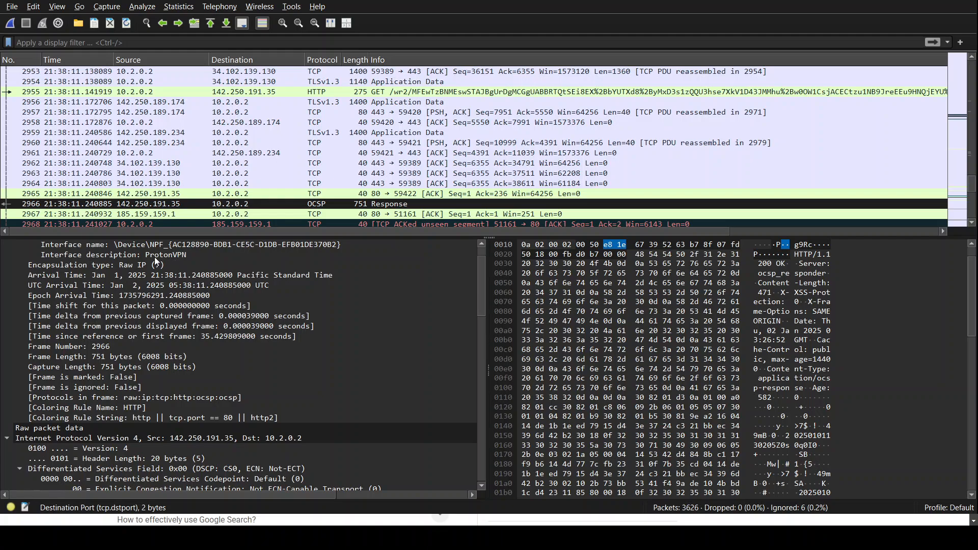
scroll(175, 256, "up", 1)
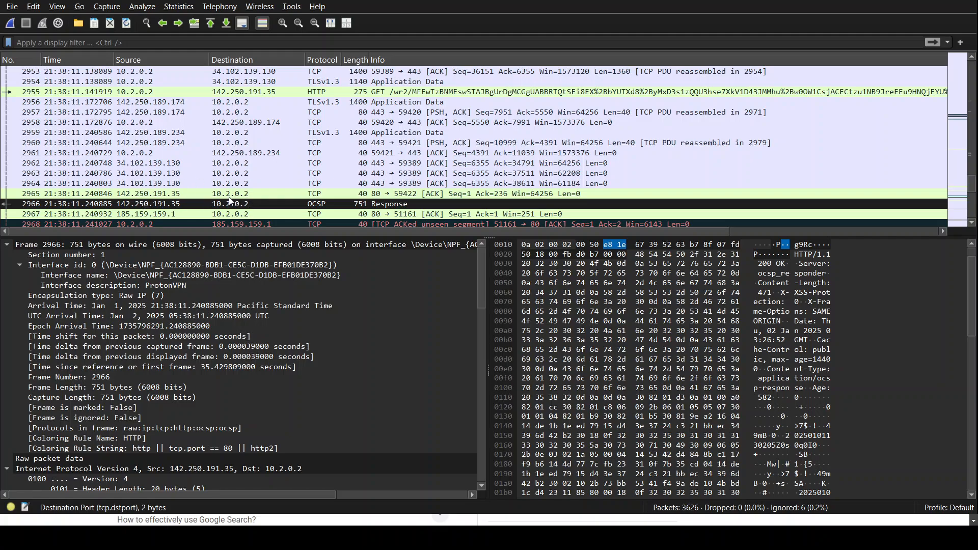
Apply the http display filter and compare the source and destination addresses of the GET request and OCSP response.
left_click(147, 38)
type("http")
key("Return")
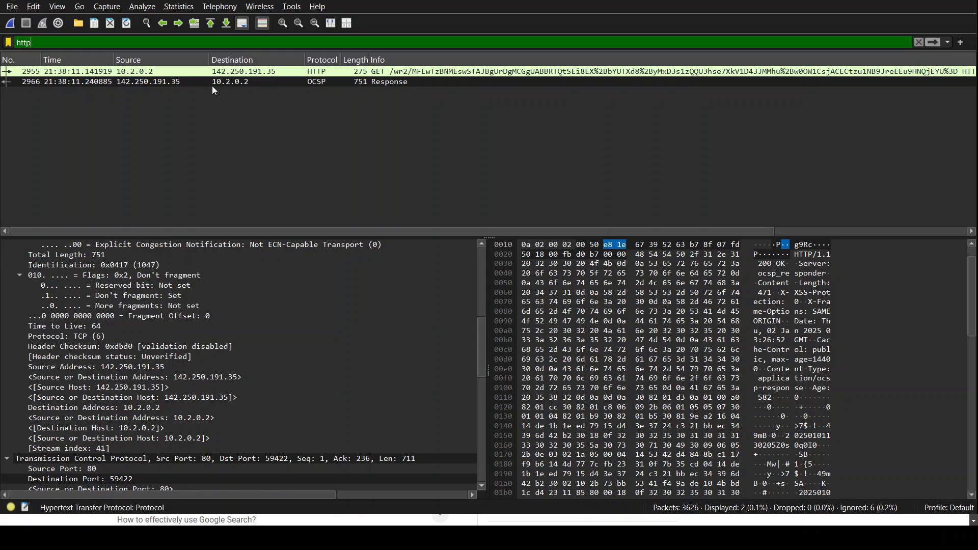
left_click(190, 71)
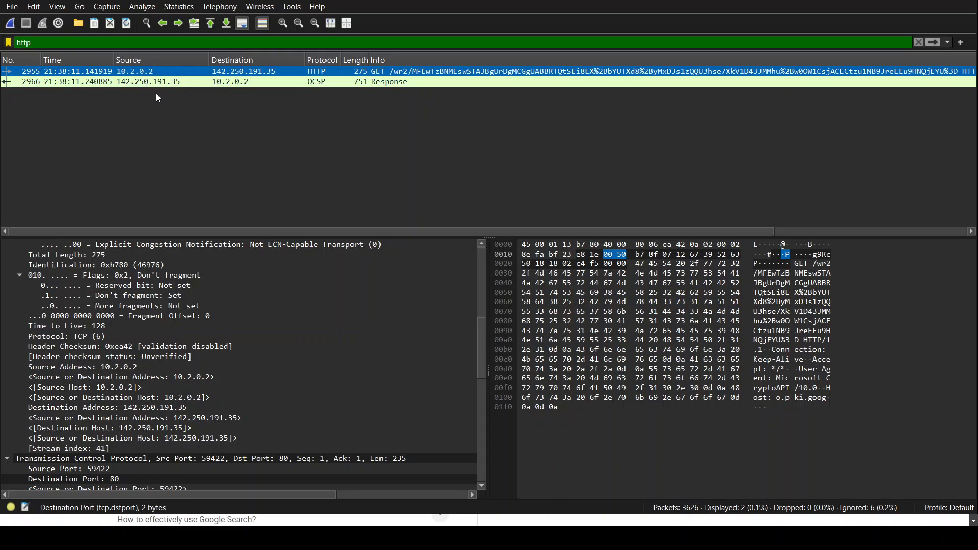
left_click(145, 82)
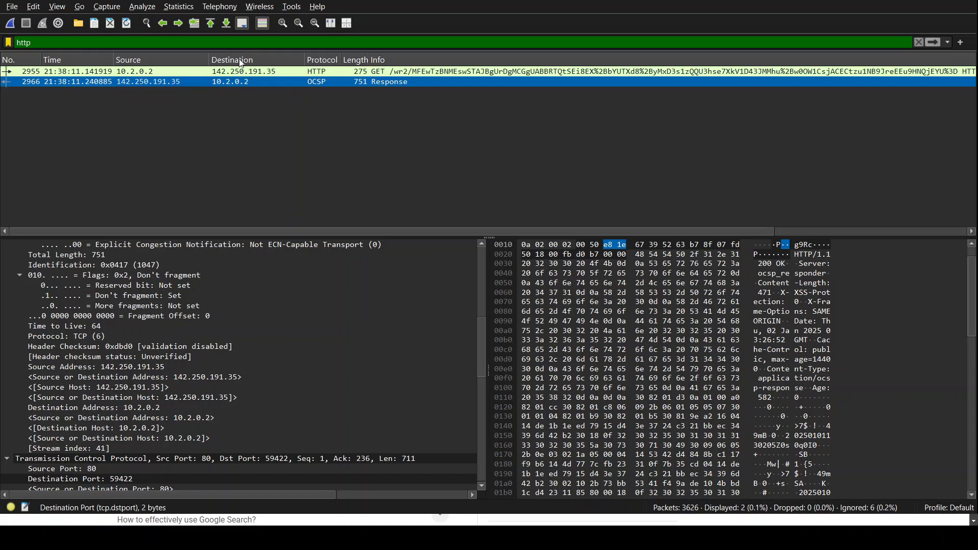
left_click(239, 74)
left_click(165, 84)
Remove the http filter again to return to the full packet list.
double_click(57, 47)
key("BackSpace")
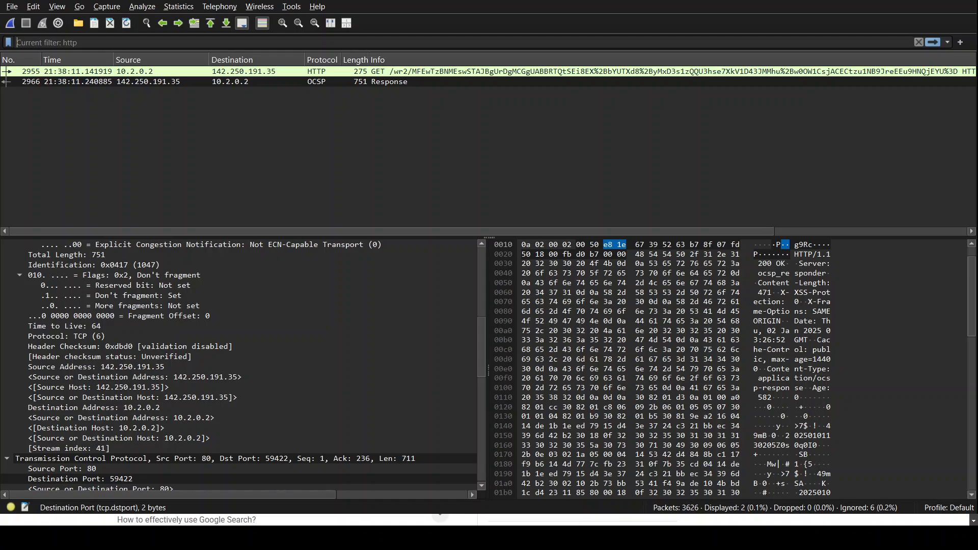
key("Return")
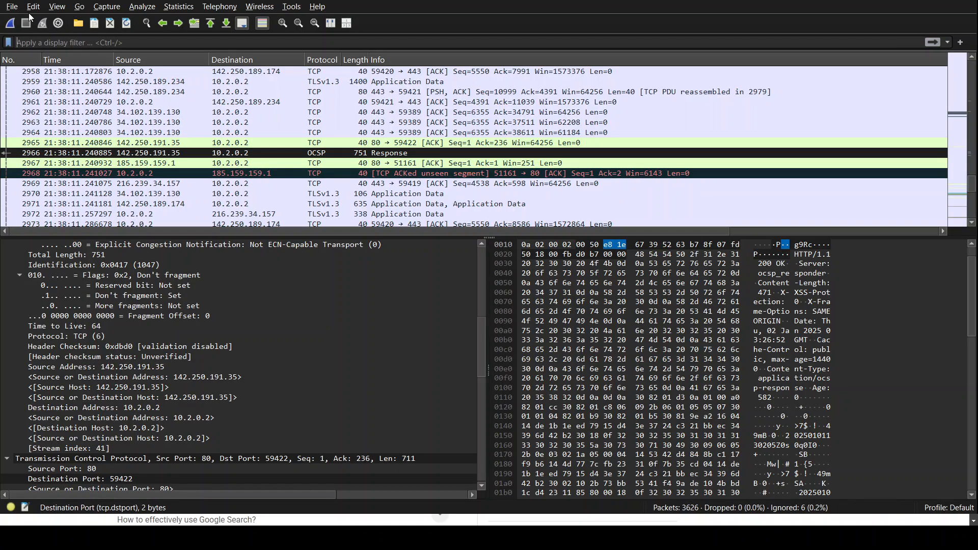
Examine the unfiltered packets preceding the OCSP response, back to the DNS queries for o.pki.goog.
scroll(313, 113, "up", 2)
scroll(312, 113, "up", 6)
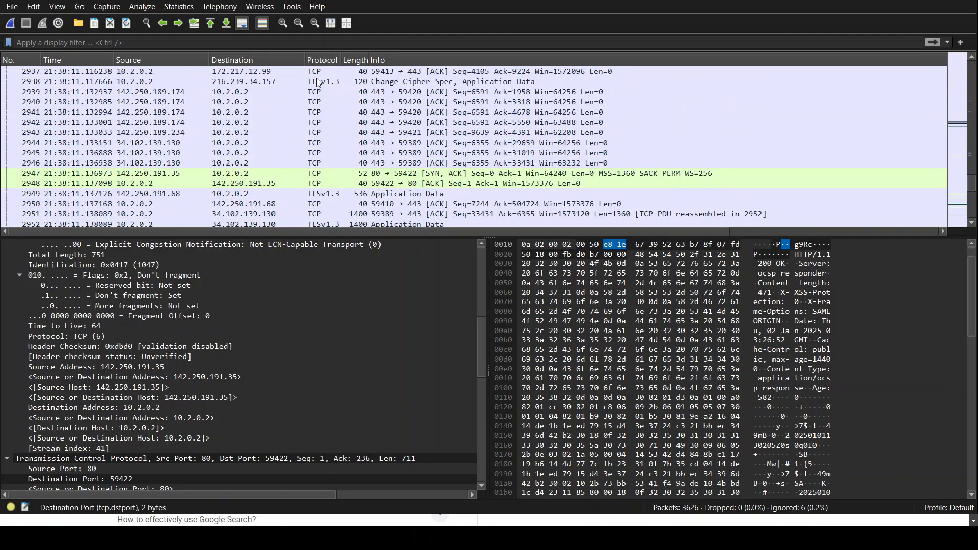
left_click(316, 78)
scroll(325, 97, "up", 3)
scroll(325, 114, "up", 20)
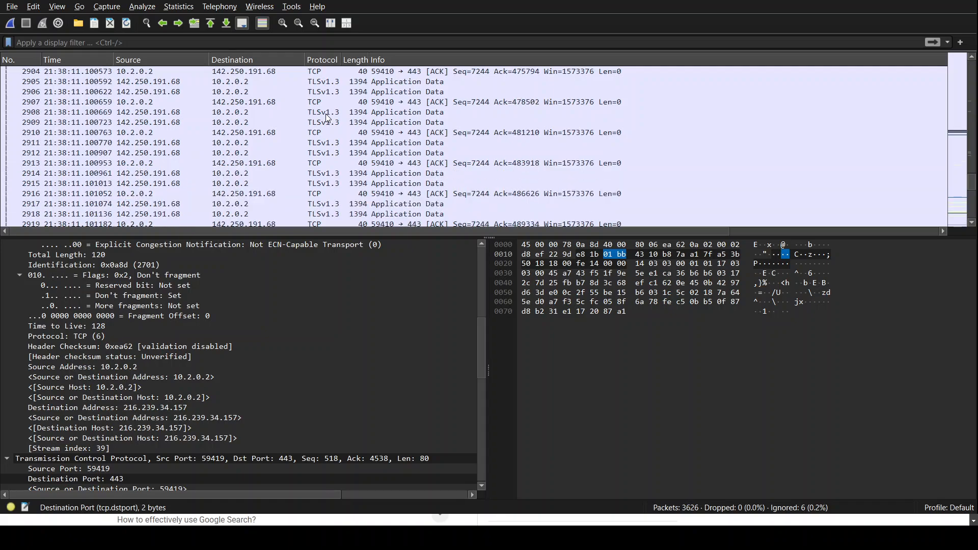
scroll(326, 127, "up", 17)
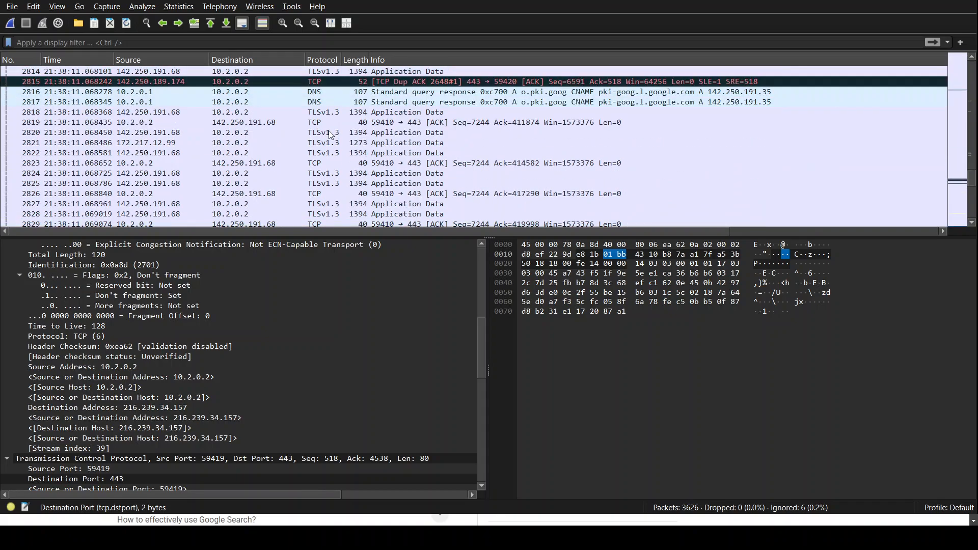
scroll(320, 130, "up", 13)
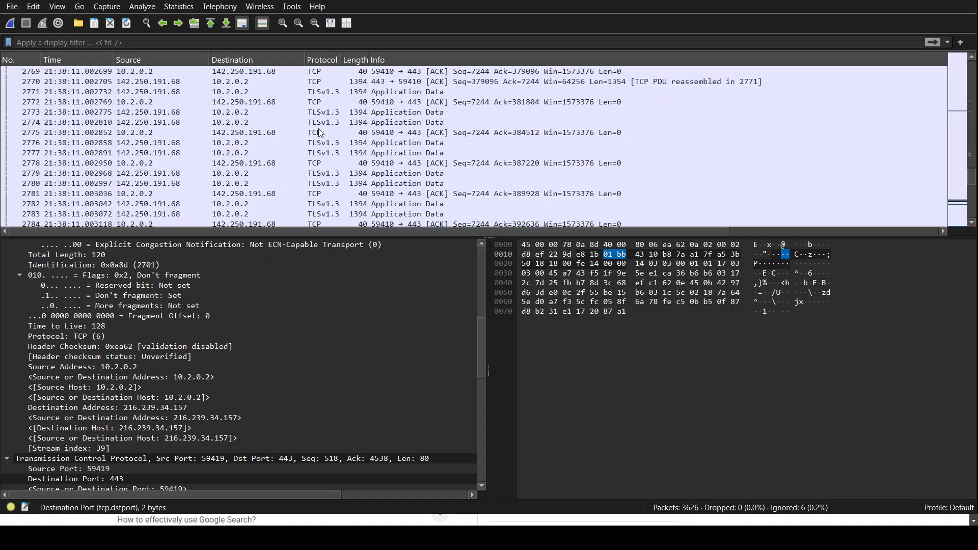
scroll(329, 131, "up", 20)
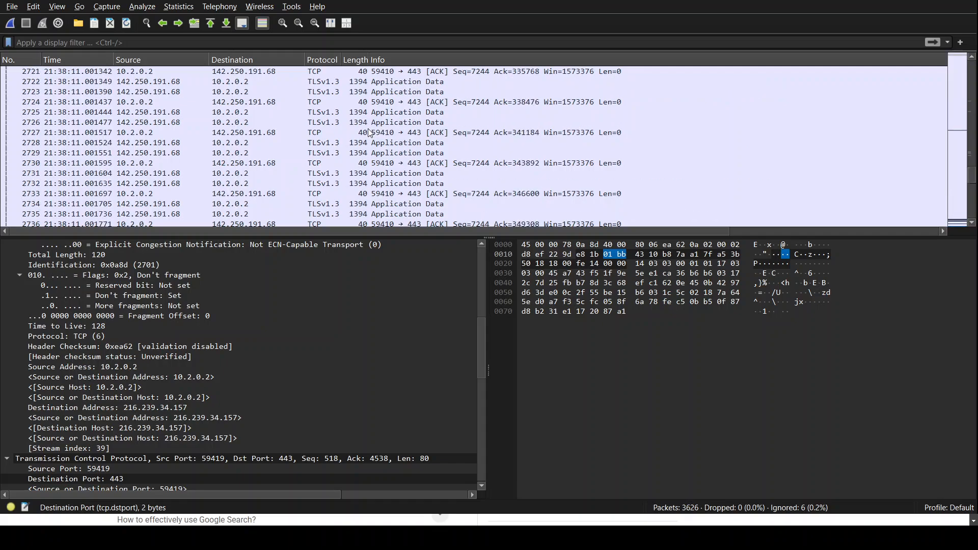
scroll(435, 119, "up", 10)
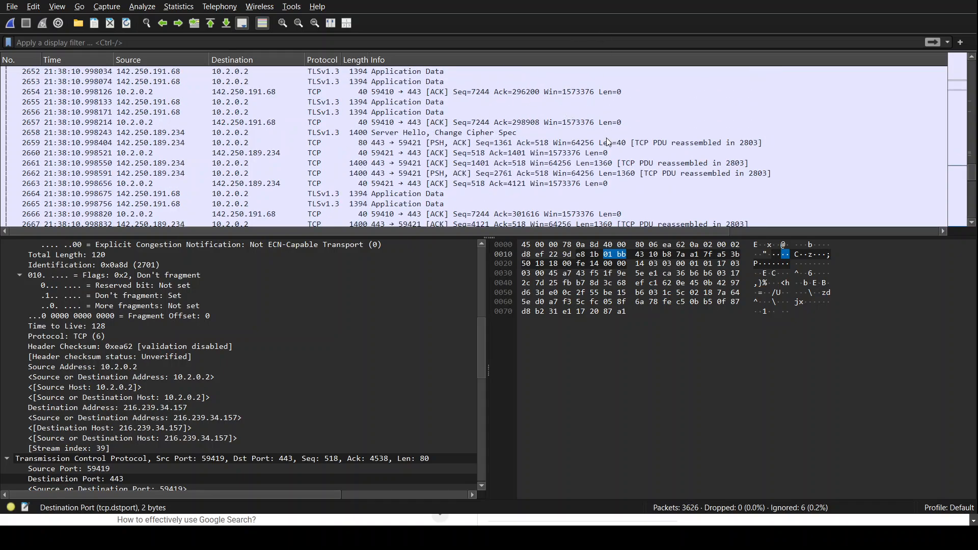
scroll(424, 153, "up", 15)
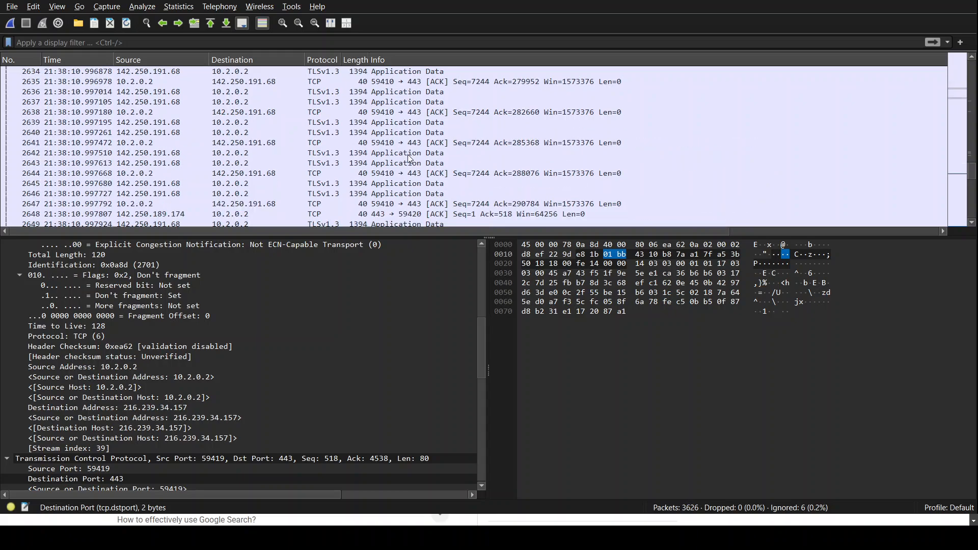
scroll(522, 181, "down", 4)
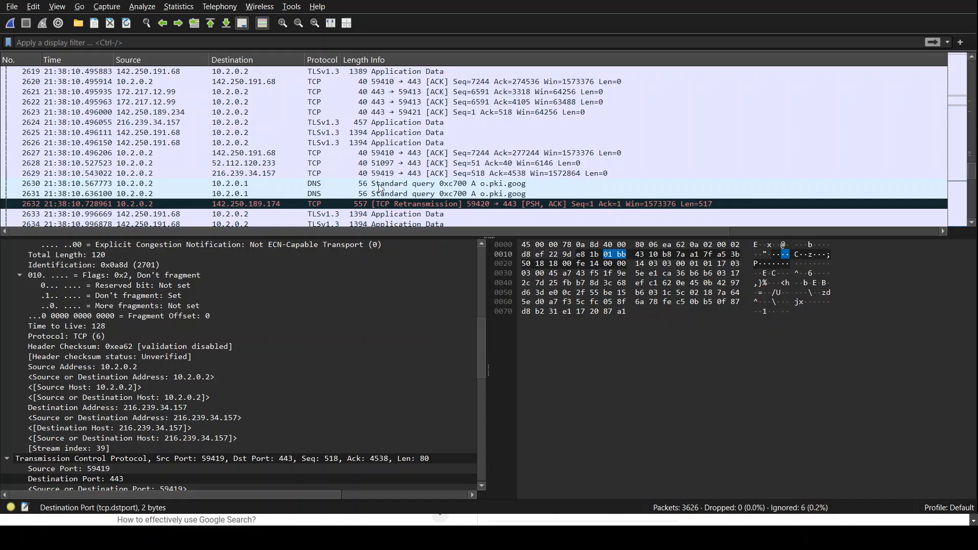
Examine the earlier TCP and TLS packets, back to the SYN and SYN, ACK exchanges for ports 59420 and 59421.
scroll(315, 132, "up", 9)
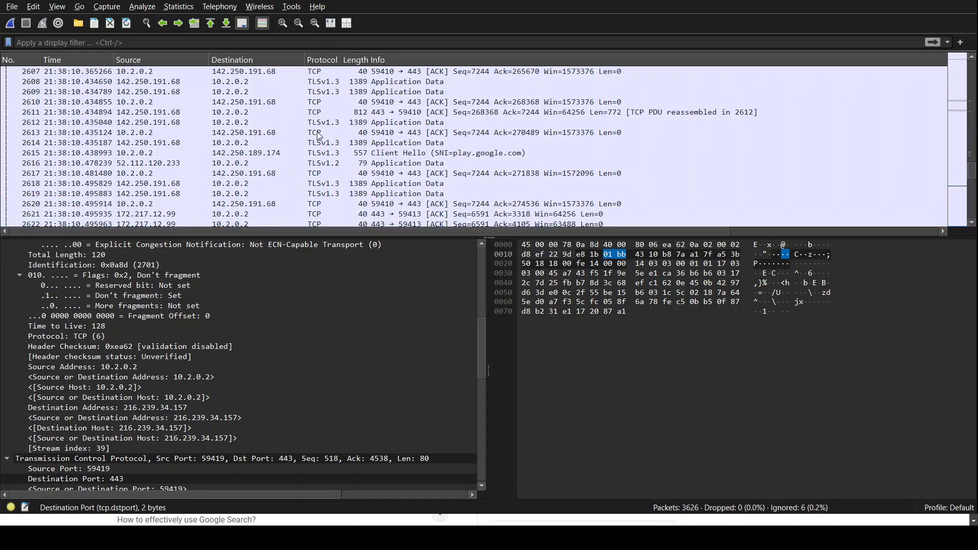
scroll(319, 135, "up", 20)
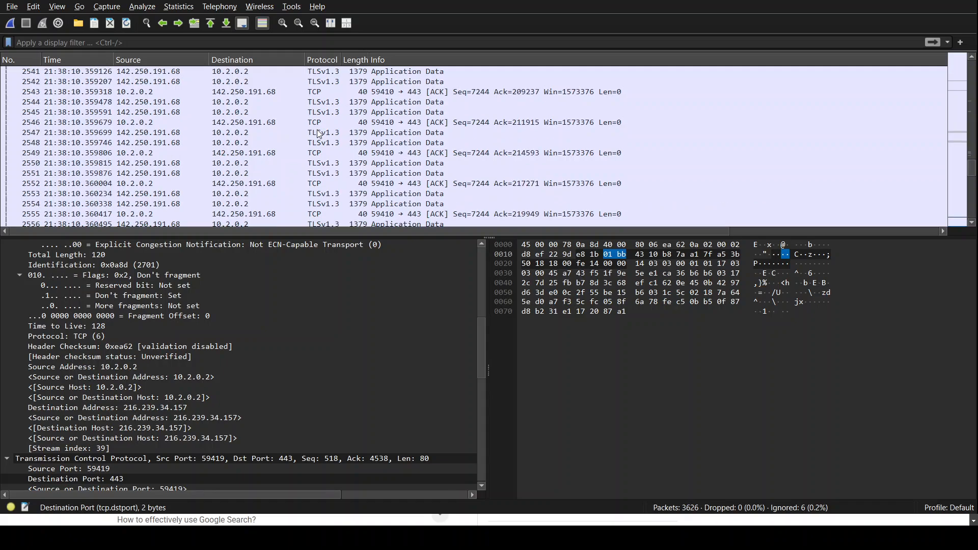
scroll(319, 134, "up", 6)
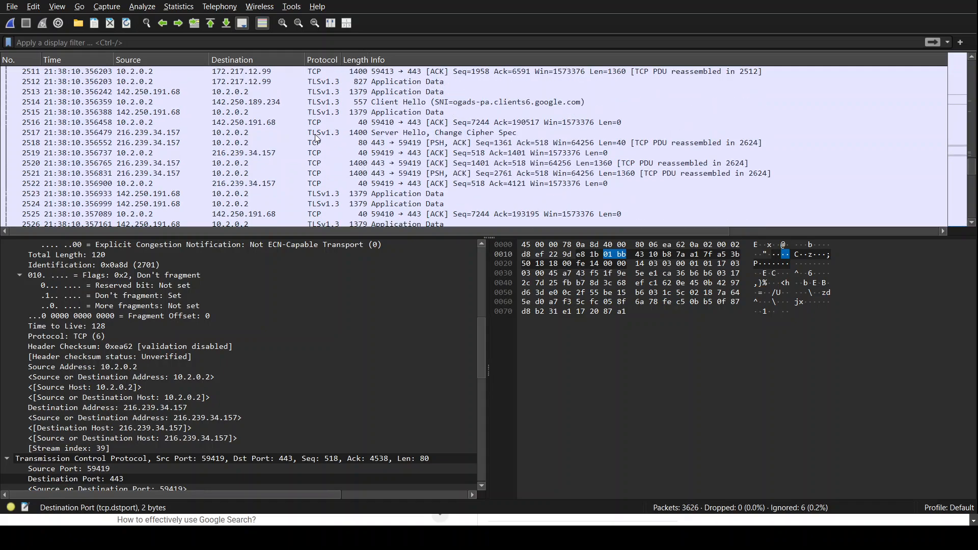
scroll(316, 137, "up", 16)
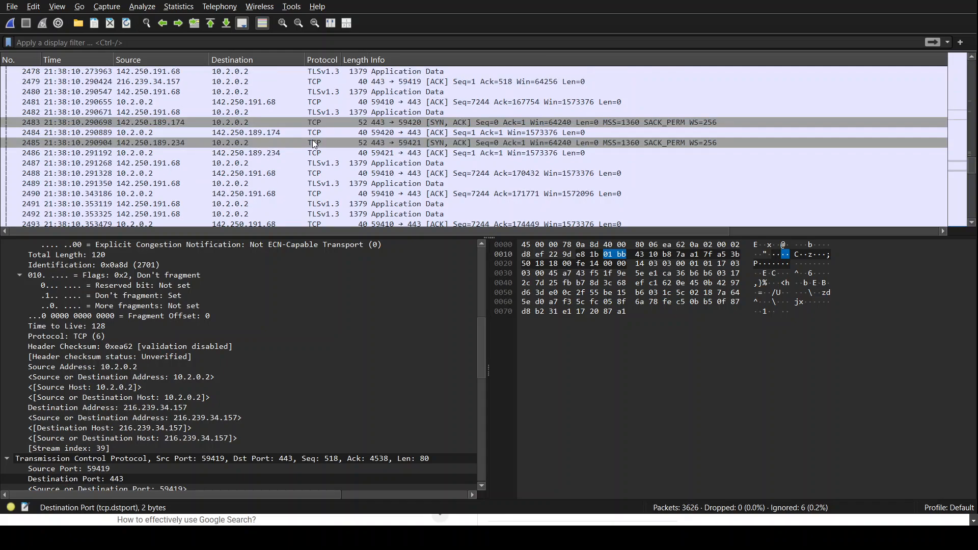
scroll(315, 144, "up", 3)
scroll(315, 143, "down", 3)
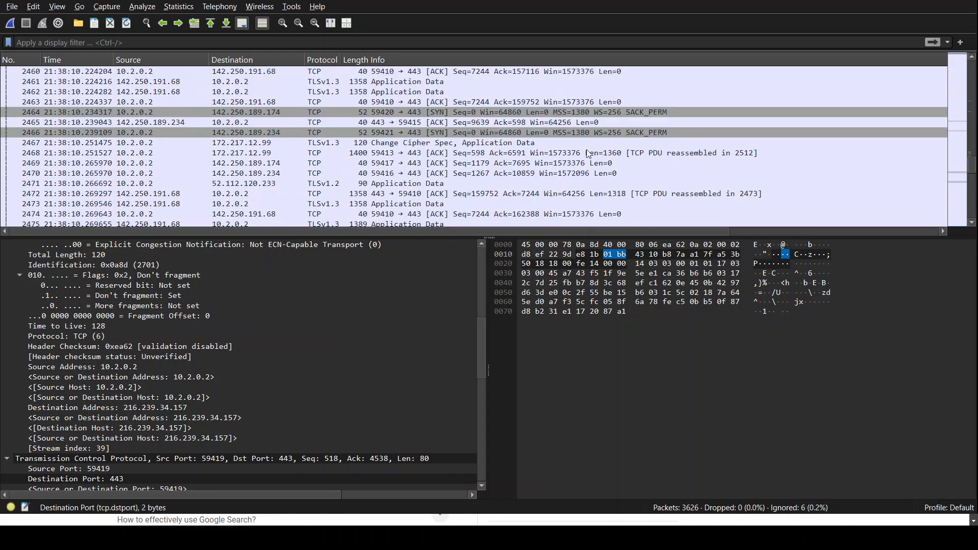
scroll(912, 151, "down", 3)
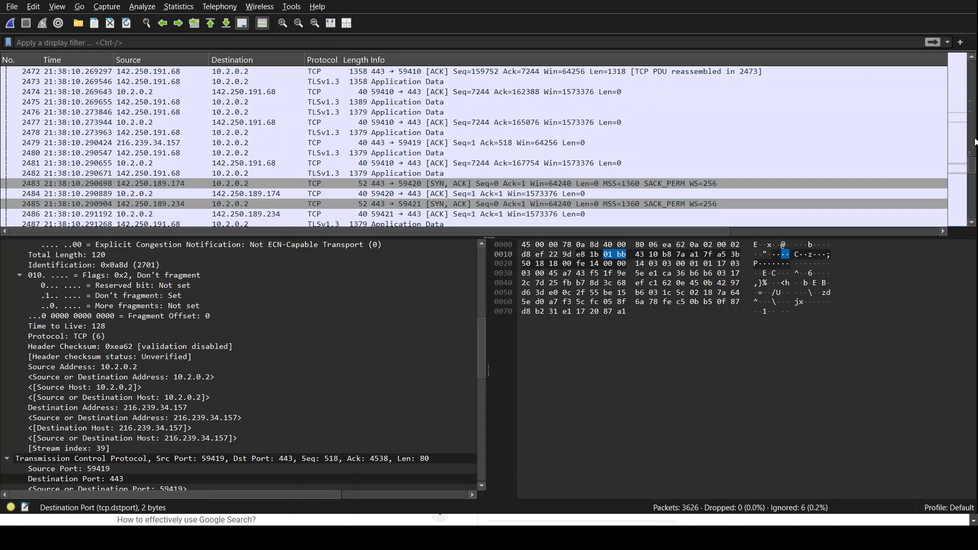
Inspect the TLSv1.3 Application Data packets 2431, 2449 and 2462 from 142.250.191.68, leaving packet 2462 selected.
scroll(487, 154, "up", 16)
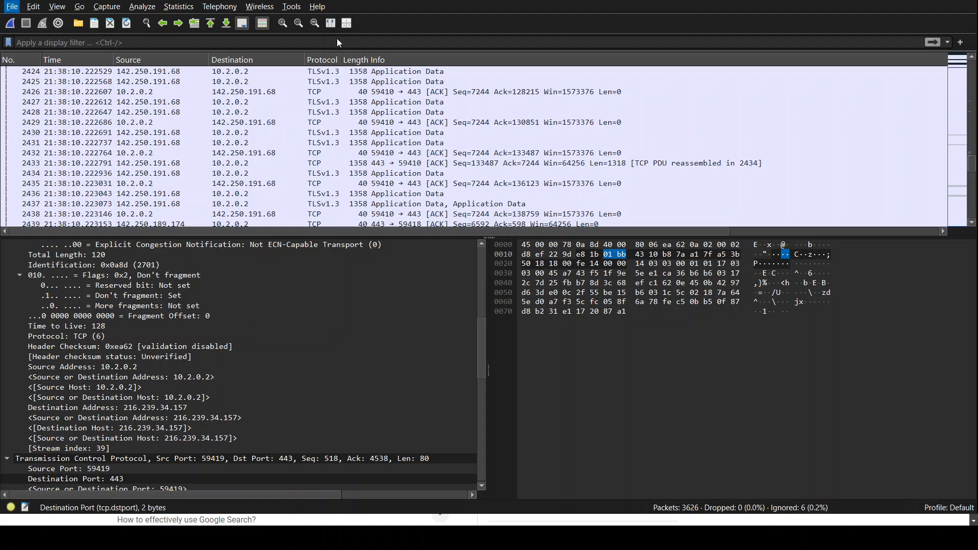
left_click(324, 143)
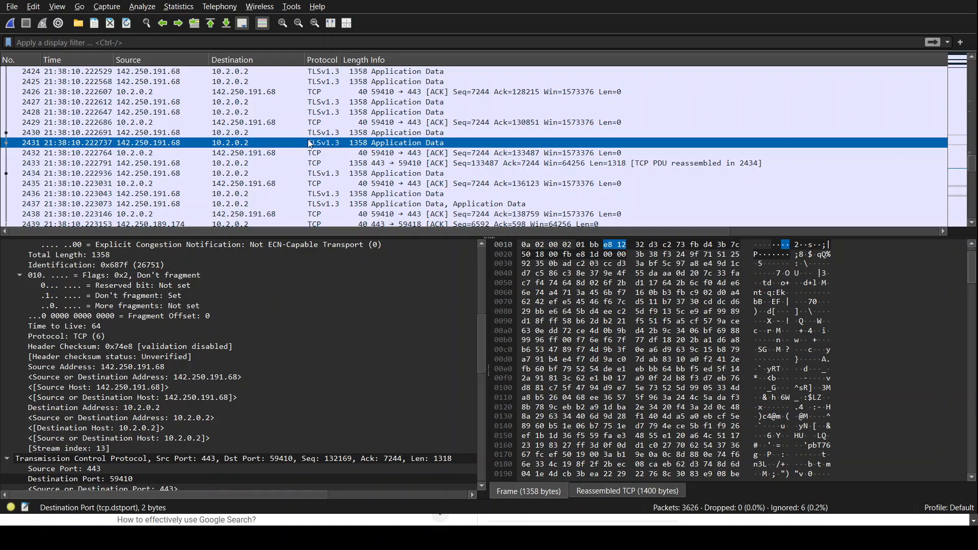
scroll(324, 144, "down", 7)
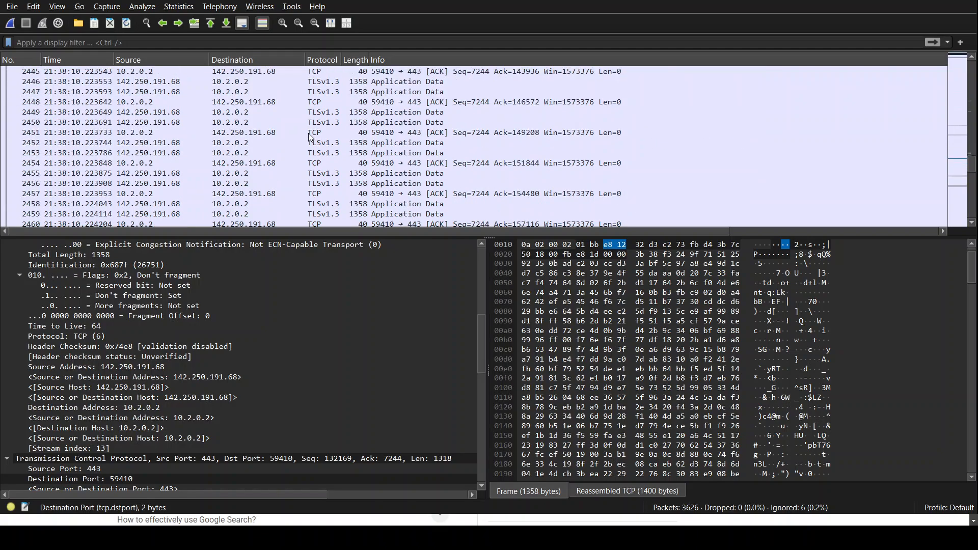
left_click(306, 112)
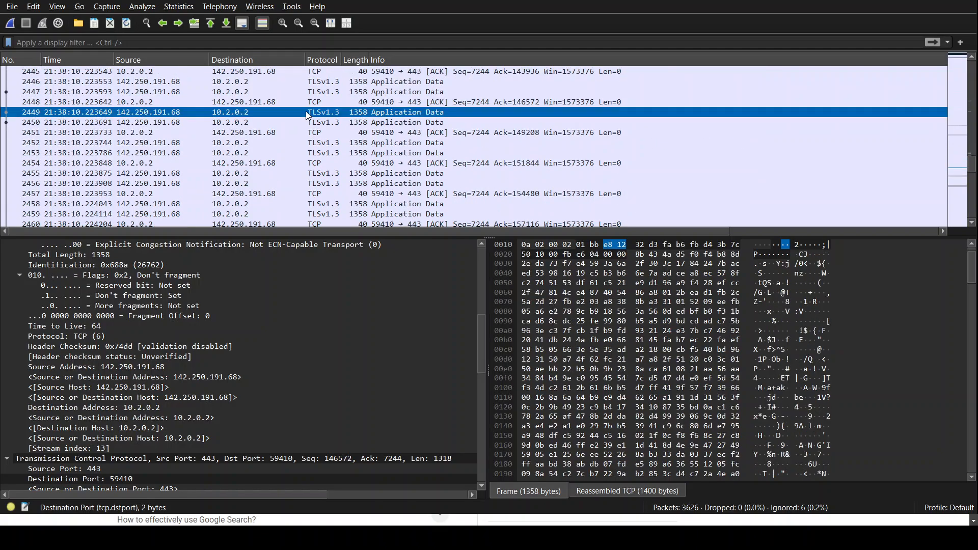
scroll(320, 197, "down", 2)
left_click(320, 184)
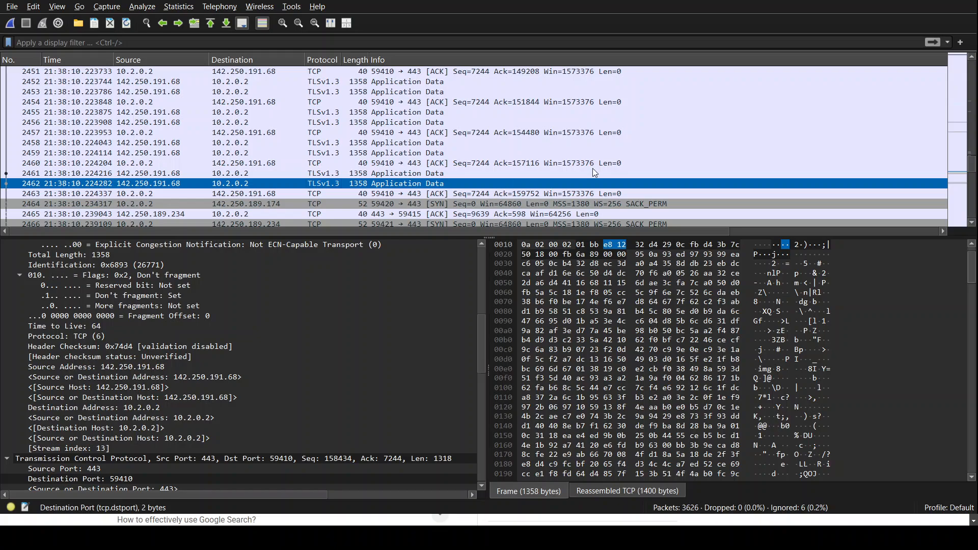
Examine the TCP acknowledgements and TLS application data exchanged between 10.2.0.2 and 142.250.191.68 around packet 2462.
scroll(412, 184, "down", 1)
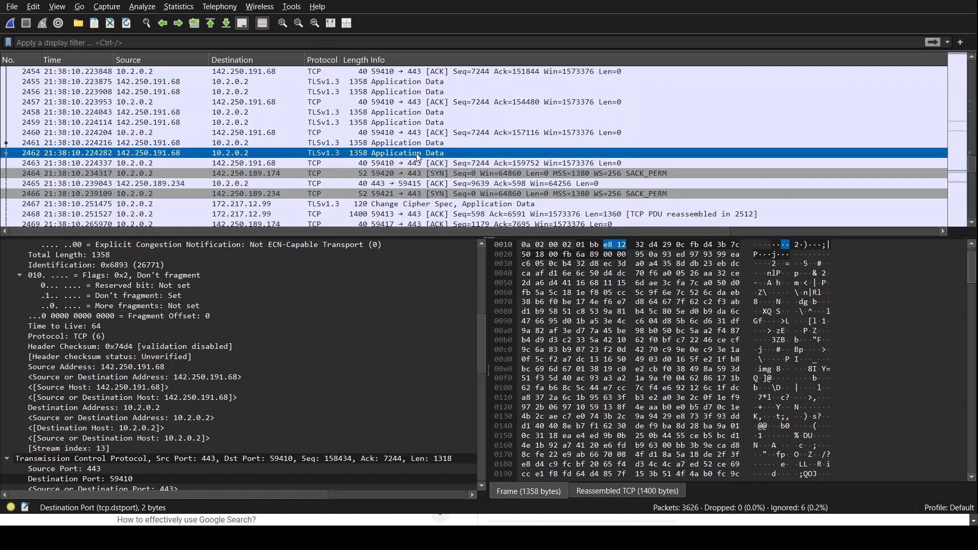
scroll(383, 168, "down", 4)
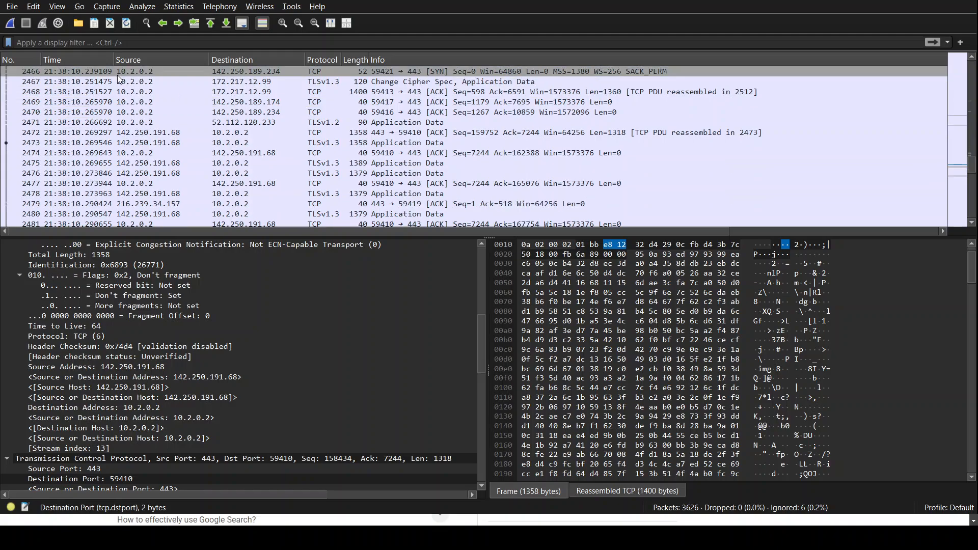
scroll(204, 150, "up", 3)
scroll(209, 154, "up", 3)
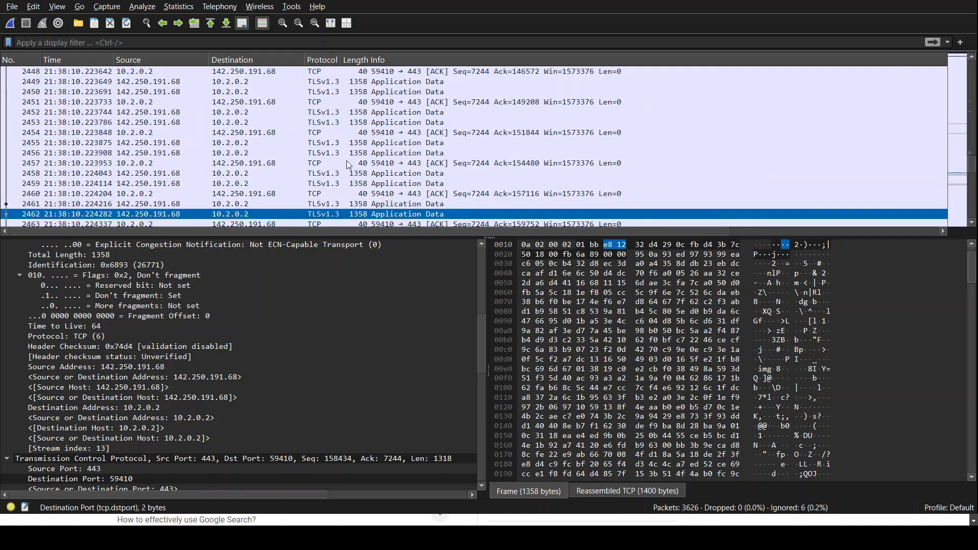
scroll(370, 154, "up", 1)
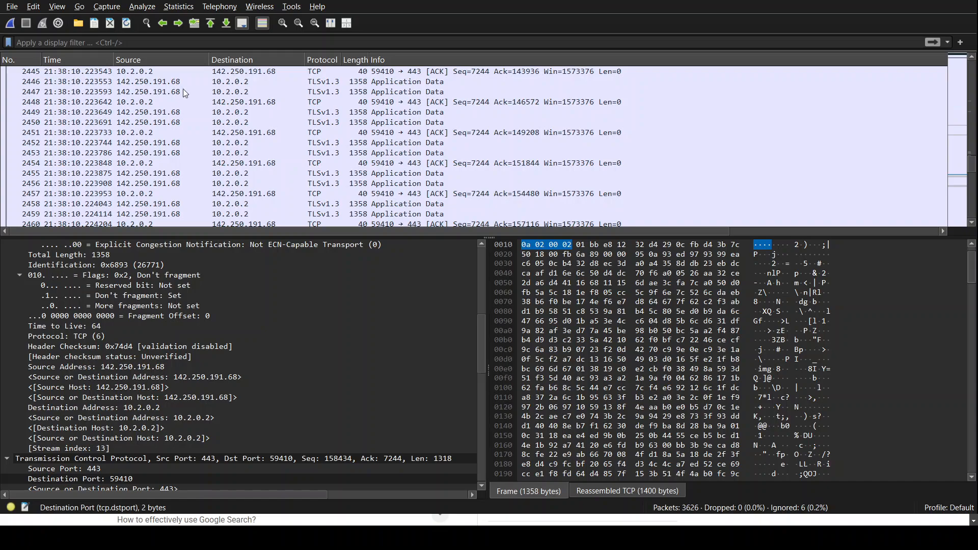
scroll(347, 191, "up", 11)
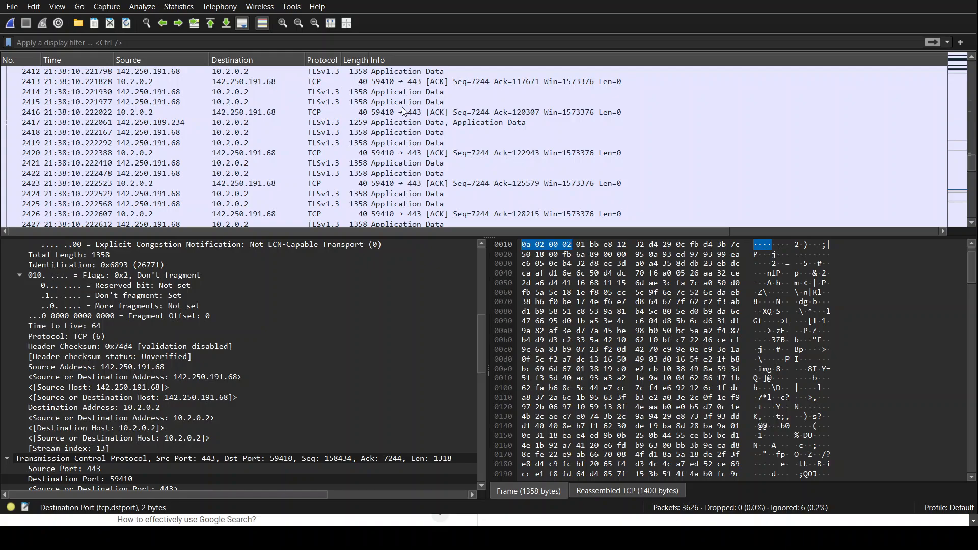
scroll(405, 128, "down", 1)
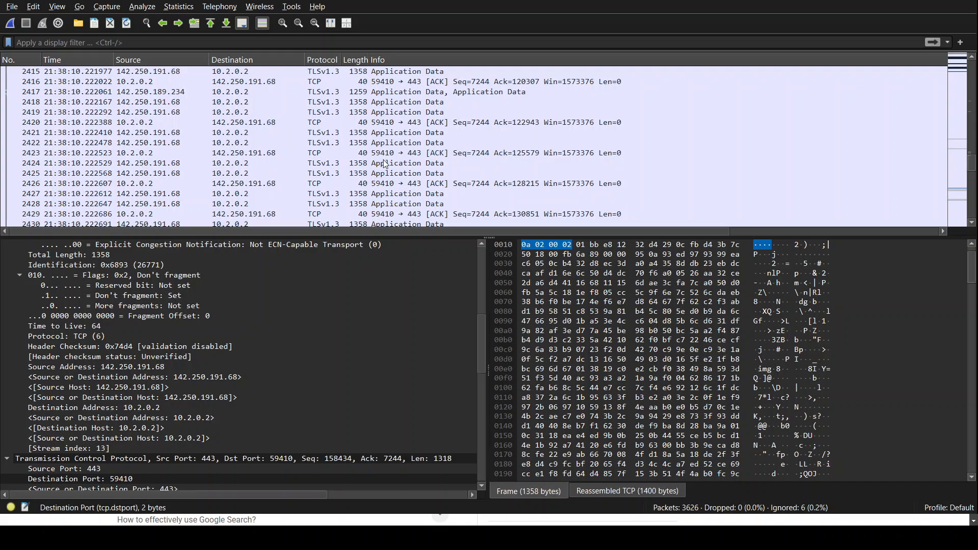
scroll(379, 173, "down", 1)
scroll(375, 162, "down", 1)
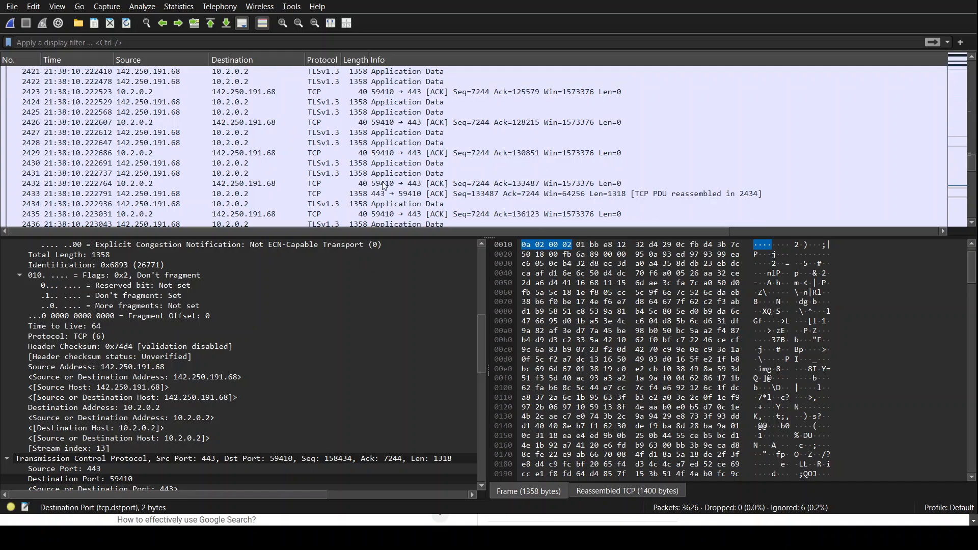
Locate the TCP segment data of packet 2462 from its raw bytes and inspect the Reserved bits of the TCP flags.
left_click(12, 8)
left_click(575, 290)
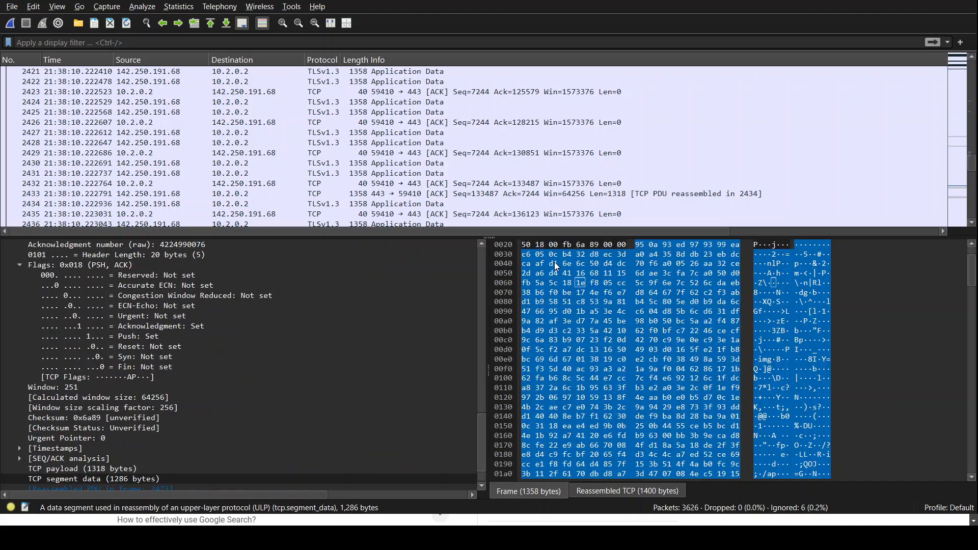
left_click(526, 247)
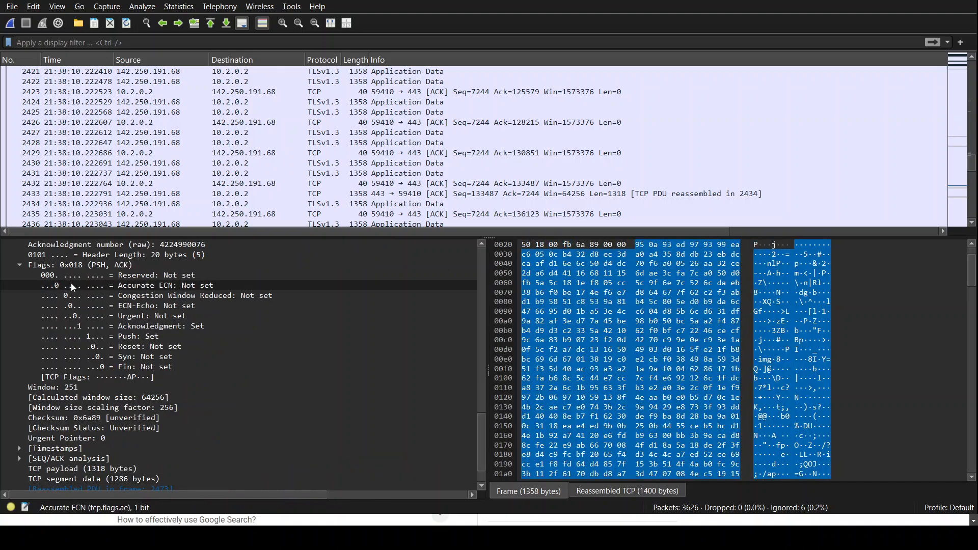
left_click(85, 275)
Inspect the Internet Protocol Version 4 header of packet 2462, including its Header Length and Reserved bit fields.
scroll(94, 283, "up", 5)
scroll(97, 295, "up", 10)
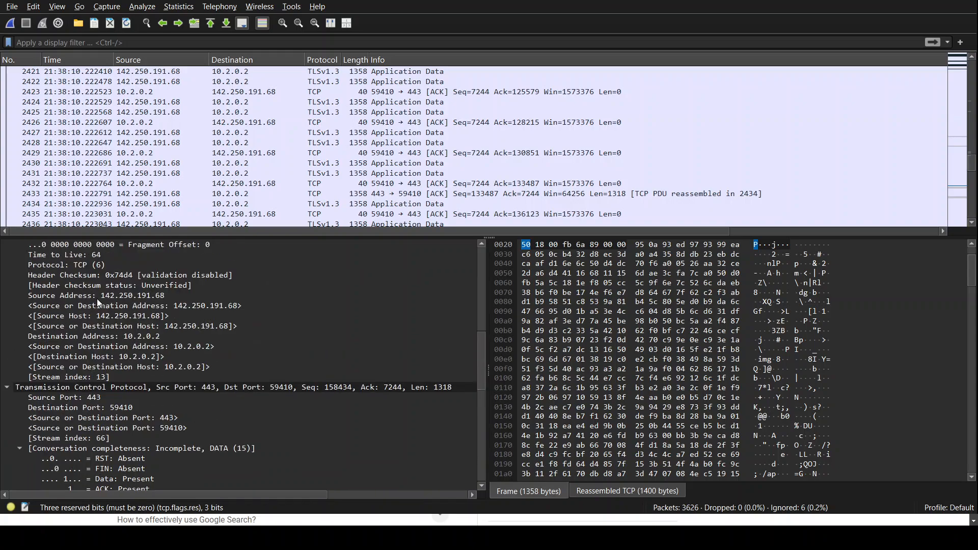
left_click(136, 244)
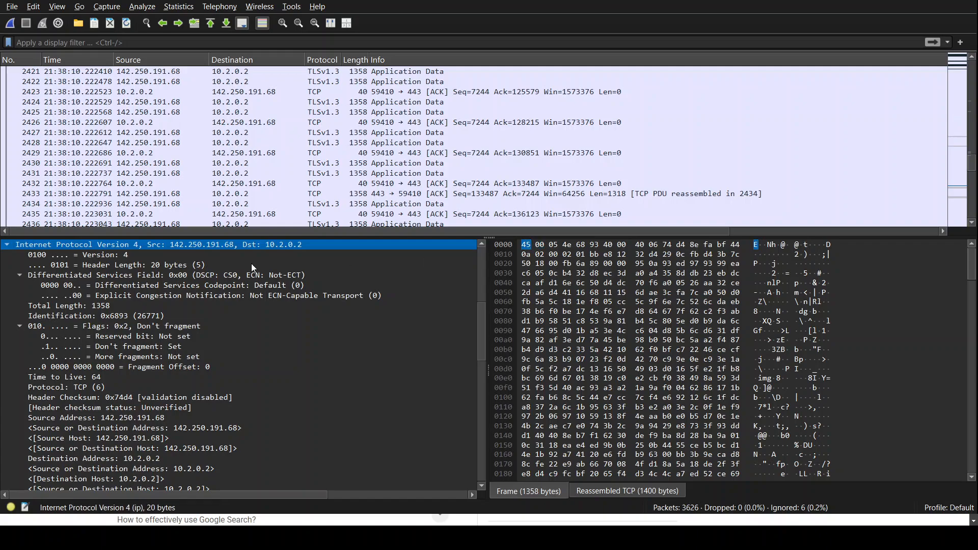
left_click(177, 245)
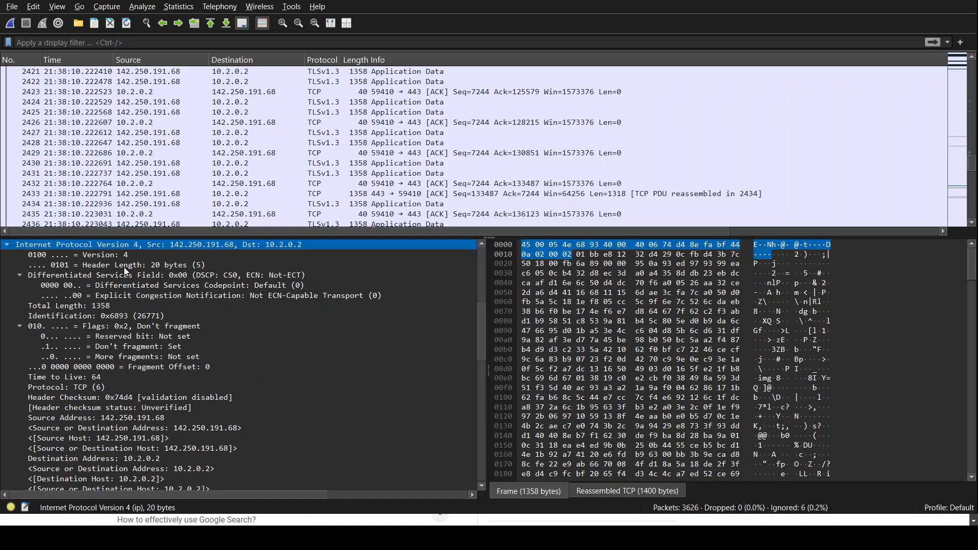
left_click(121, 267)
scroll(119, 296, "down", 1)
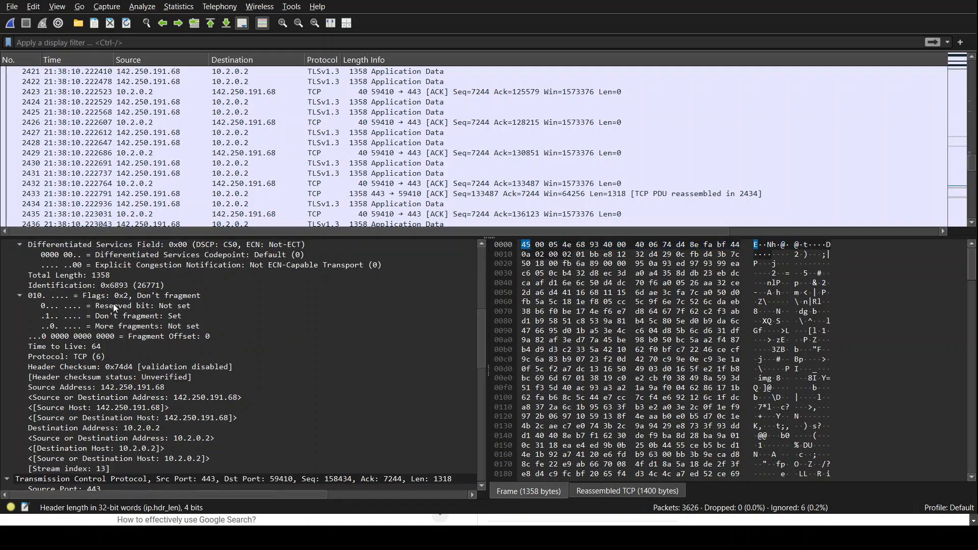
left_click(113, 306)
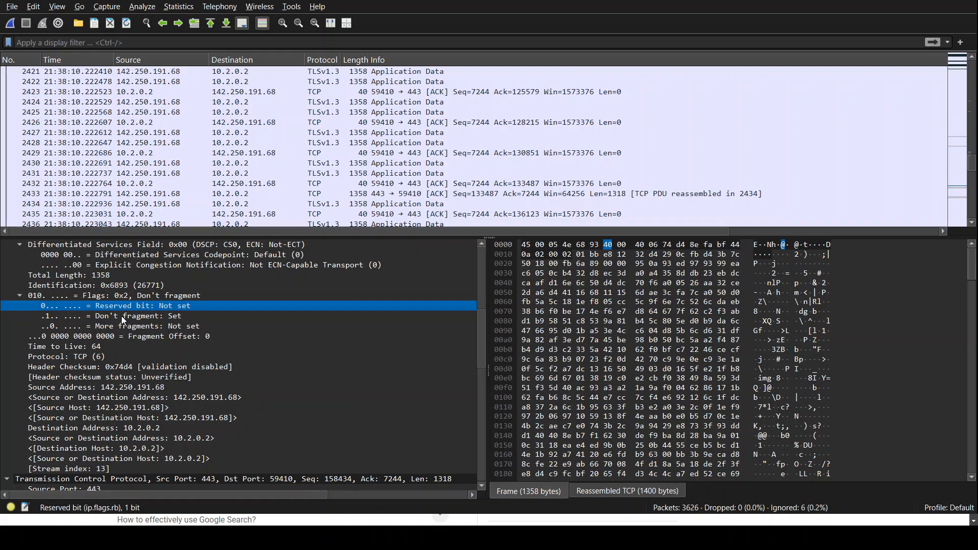
Review the frame details of packet 2462, including its interface name, description, arrival time and length.
scroll(129, 314, "up", 3)
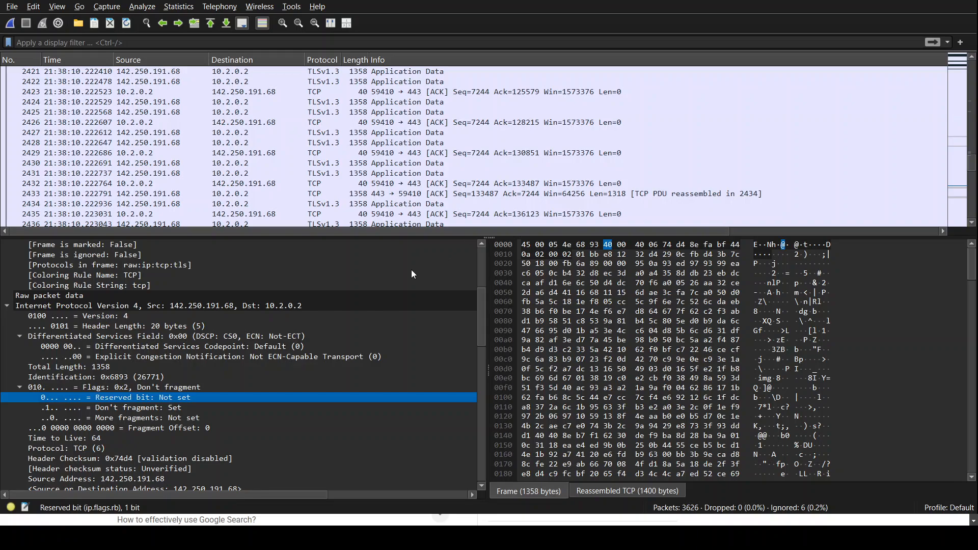
scroll(363, 297, "up", 3)
scroll(288, 321, "up", 3)
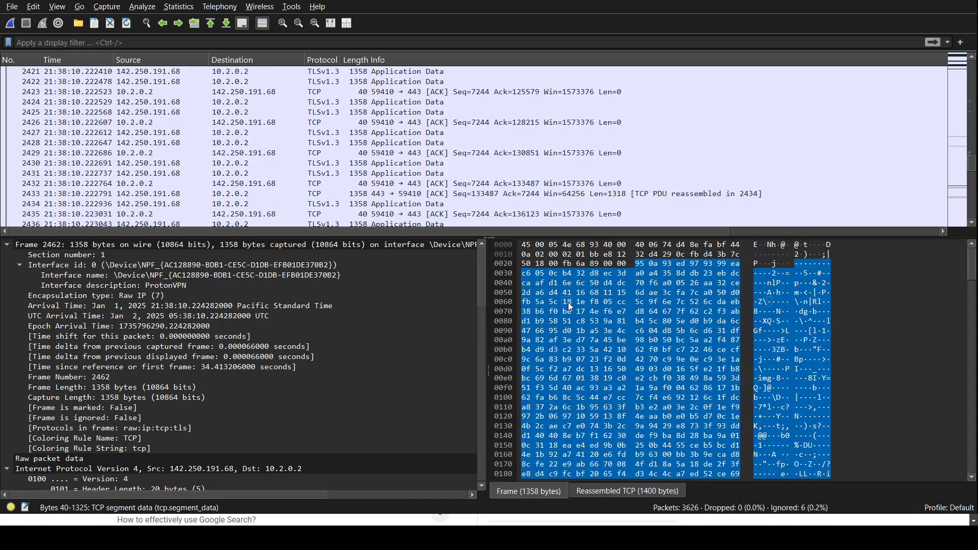
Match the frame 2462 summary line and its Encapsulation type field against the packet's raw bytes.
scroll(561, 336, "down", 7)
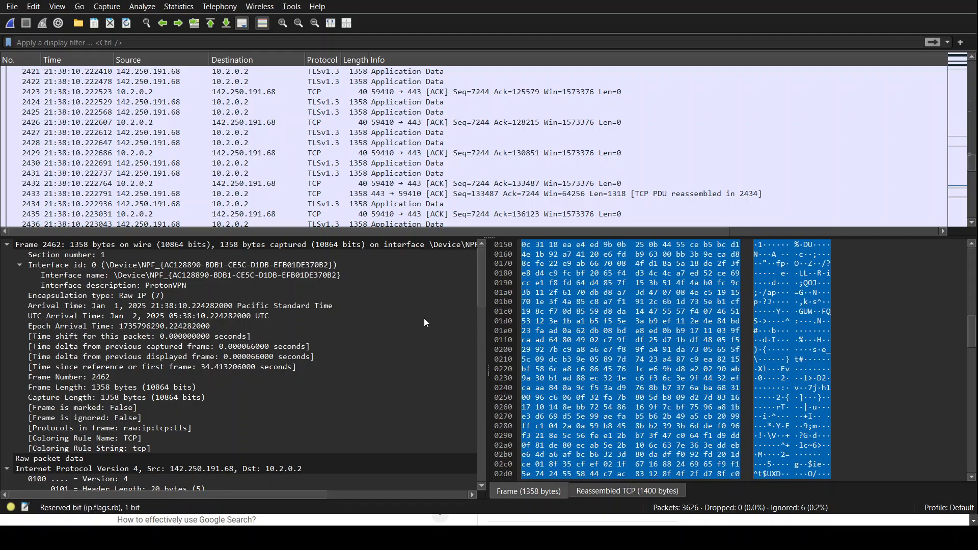
scroll(497, 306, "up", 7)
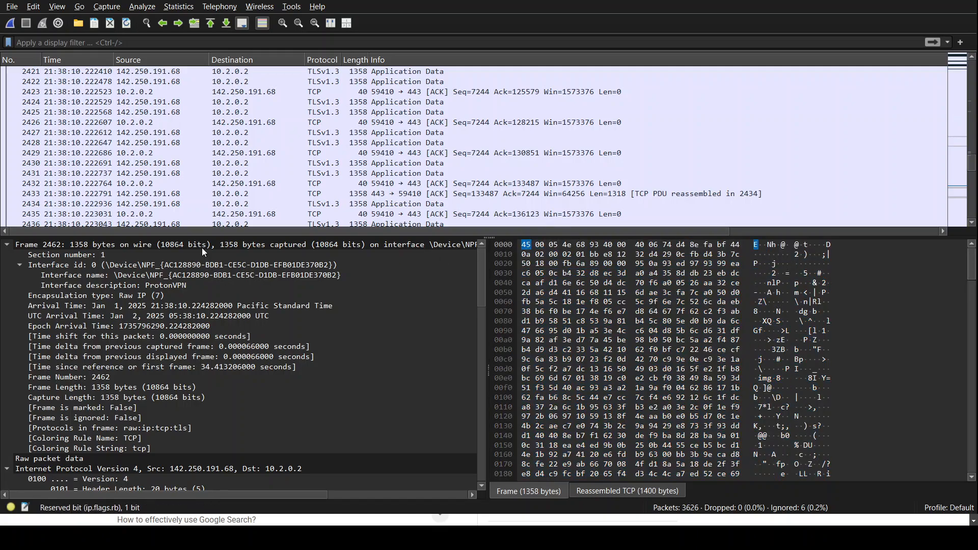
left_click(245, 245)
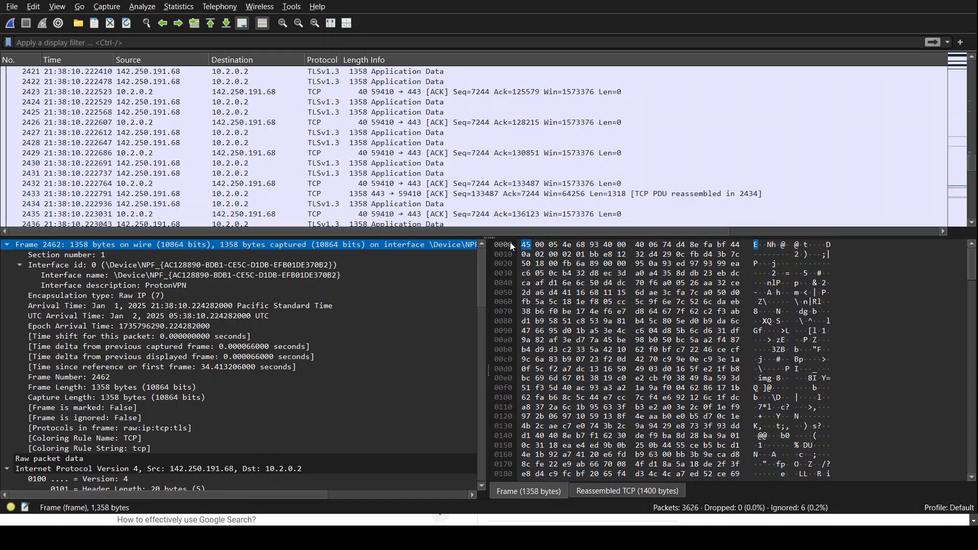
left_click(419, 243)
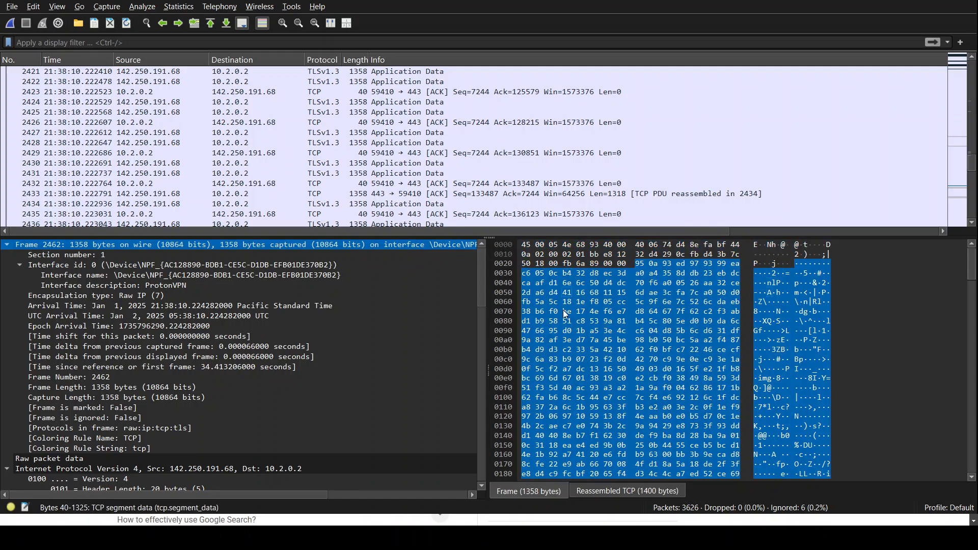
left_click(424, 295)
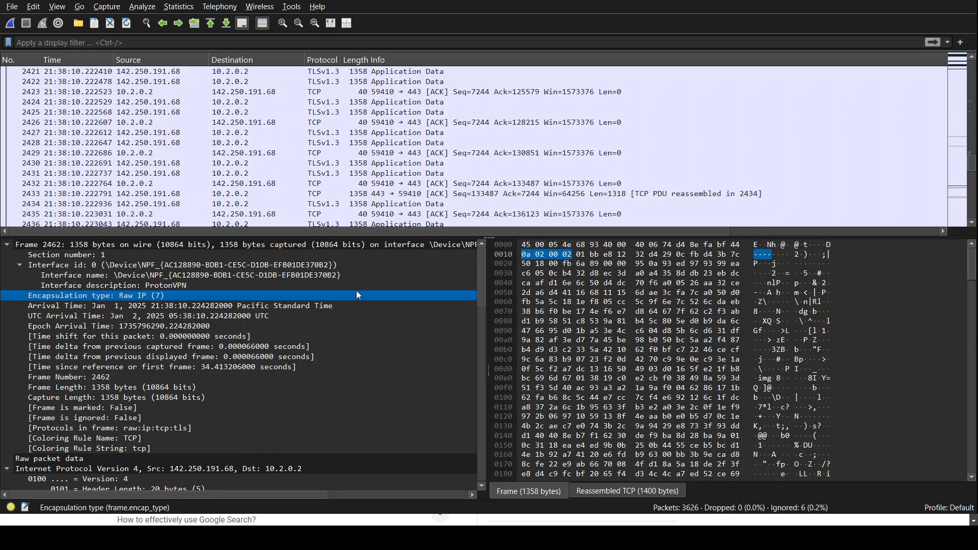
left_click(198, 245)
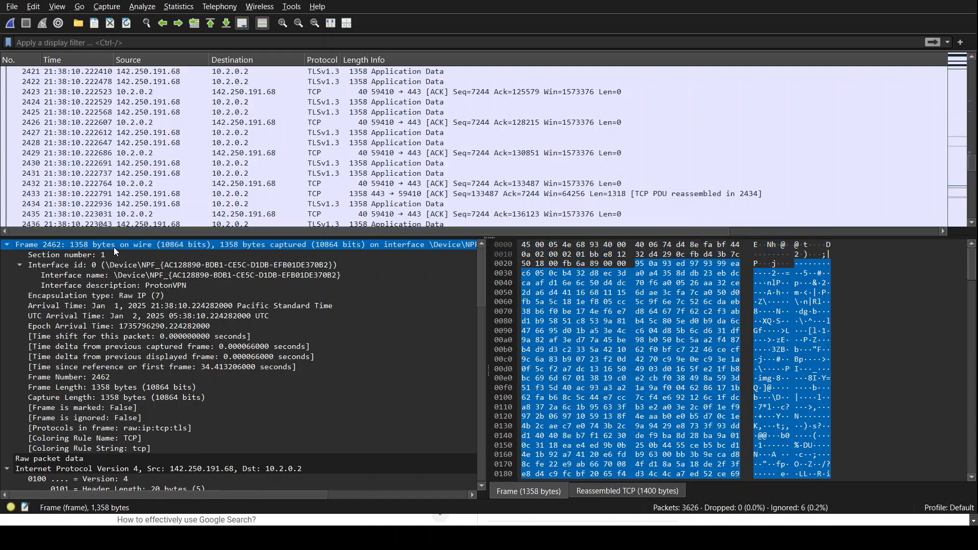
left_click(365, 241)
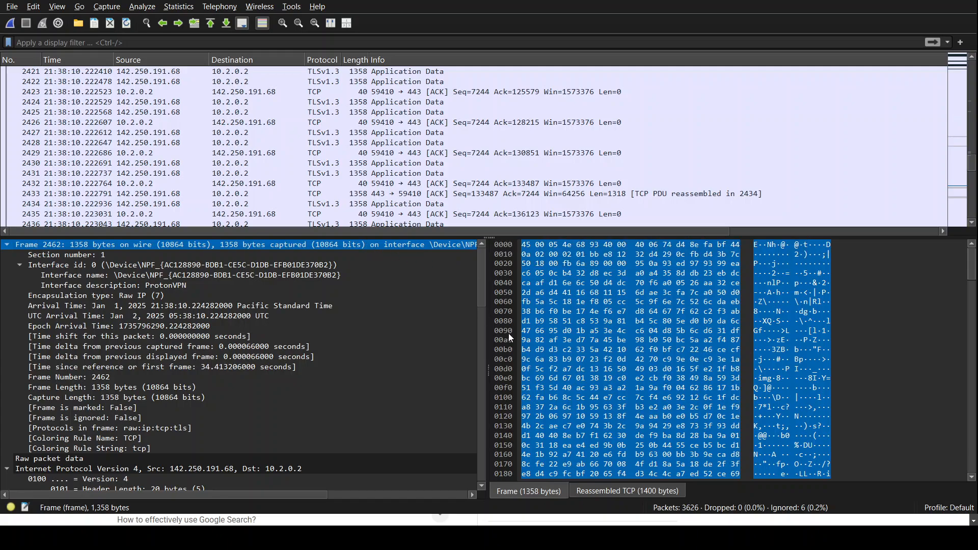
Examine the last raw bytes of packet 2462 and its Internet Protocol Version 4 header fields.
scroll(505, 336, "down", 20)
scroll(485, 323, "down", 1)
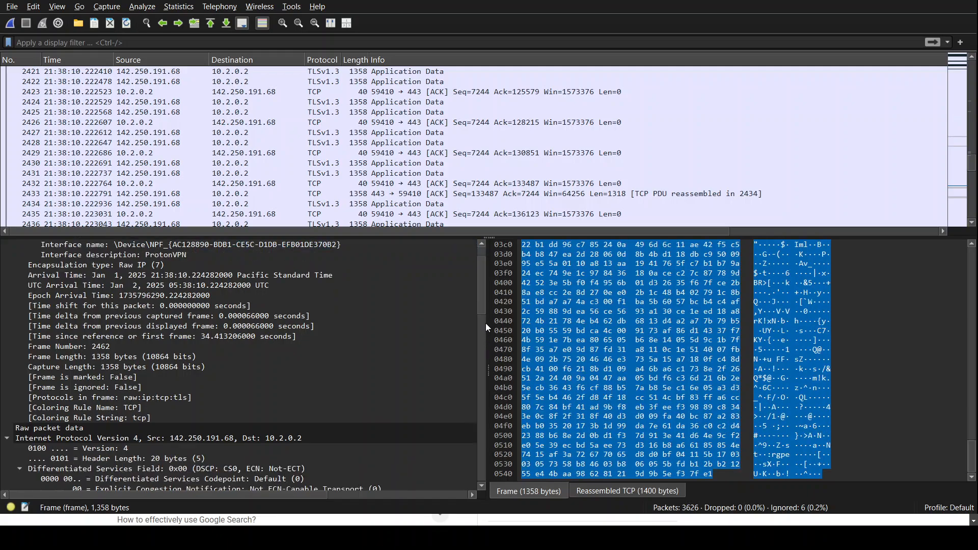
scroll(486, 324, "down", 4)
scroll(333, 323, "down", 2)
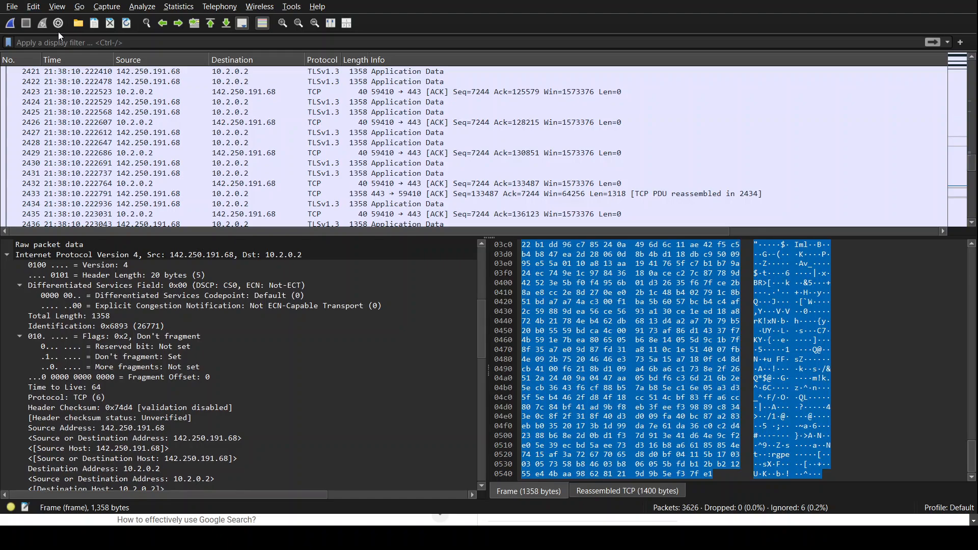
Open the packet search bar in display filter mode, ready for a search expression.
key("ctrl+f")
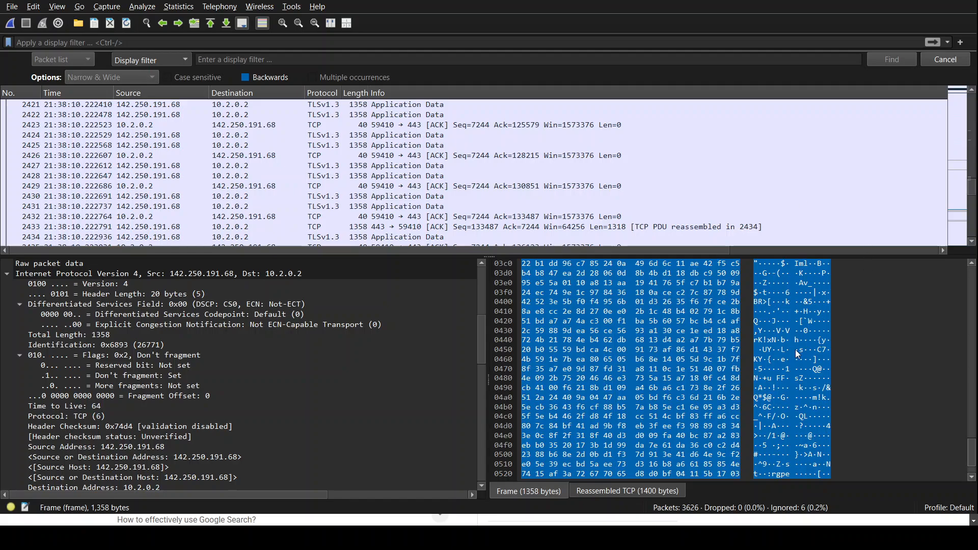
left_click(357, 61)
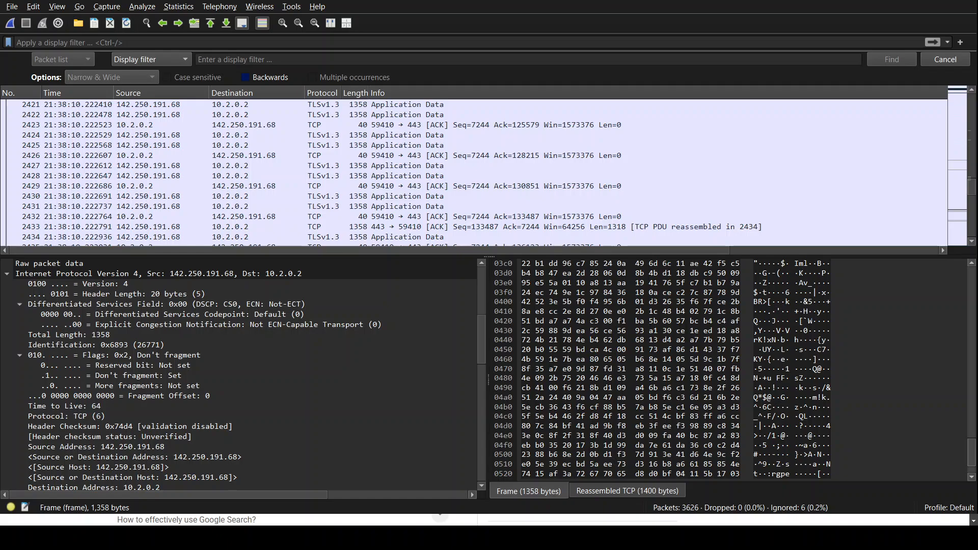
Review the Time Shift options for shifting all packets or setting the time of a single packet, and close them unapplied.
key("ctrl+shift+t")
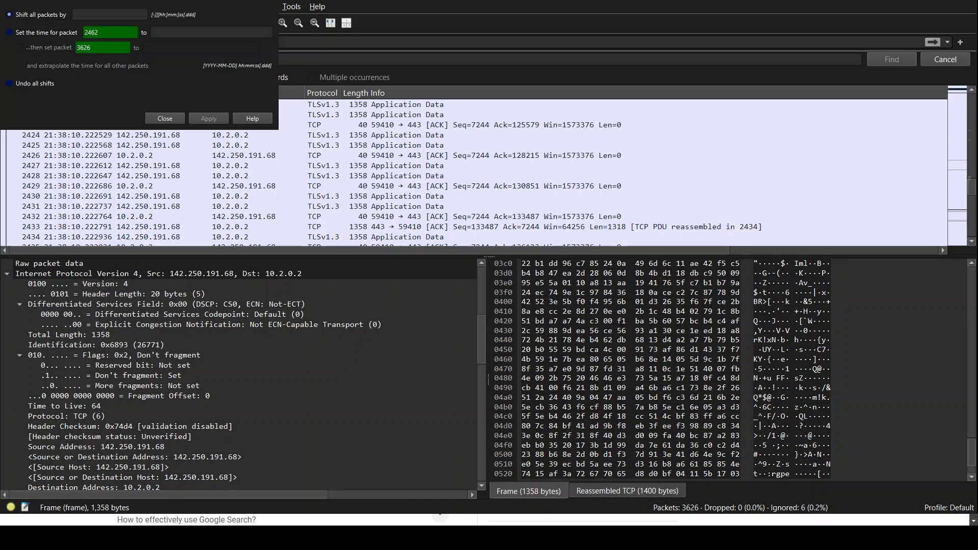
left_click_drag(138, 1, 361, 167)
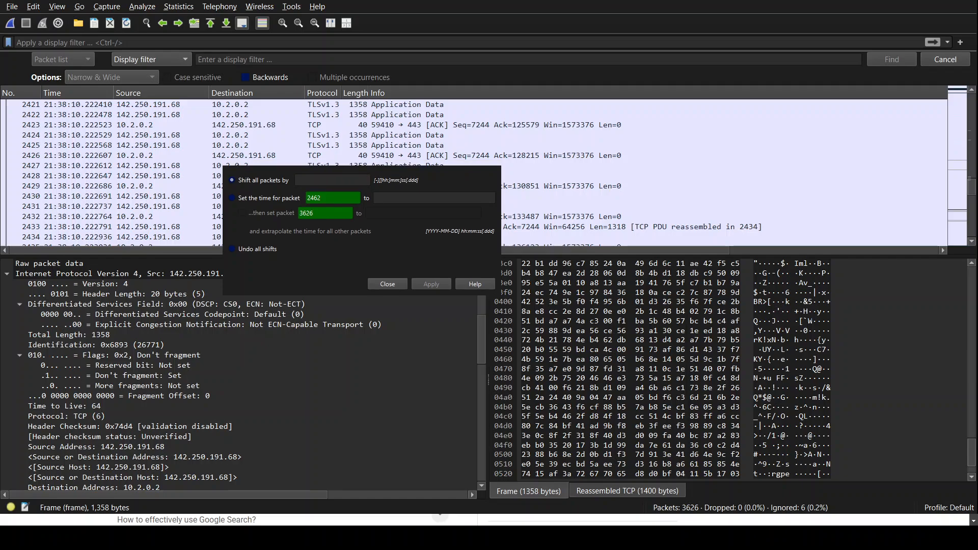
left_click(332, 180)
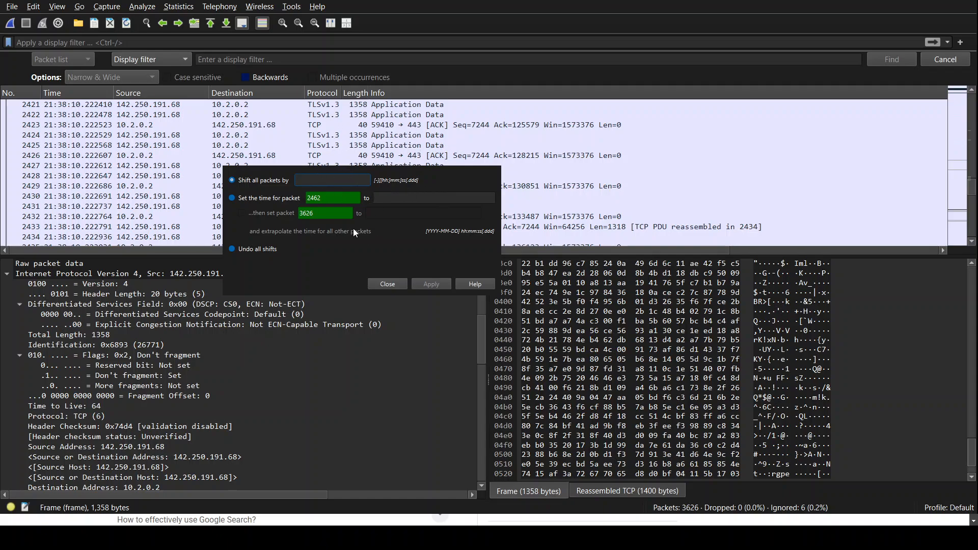
left_click(394, 284)
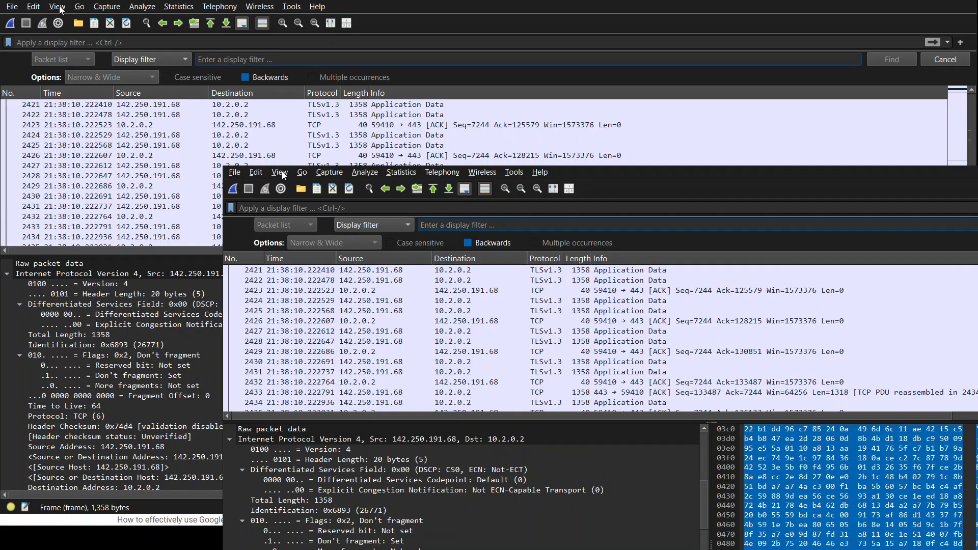
Turn off the colouring of the packet list, view the uncoloured packets, and turn the colouring back on.
left_click(60, 8)
left_click(78, 209)
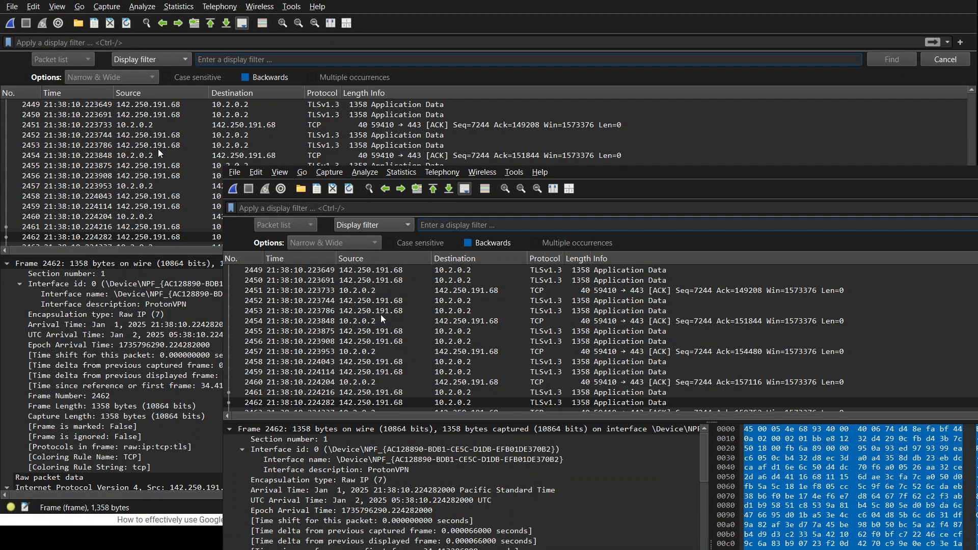
scroll(164, 158, "up", 4)
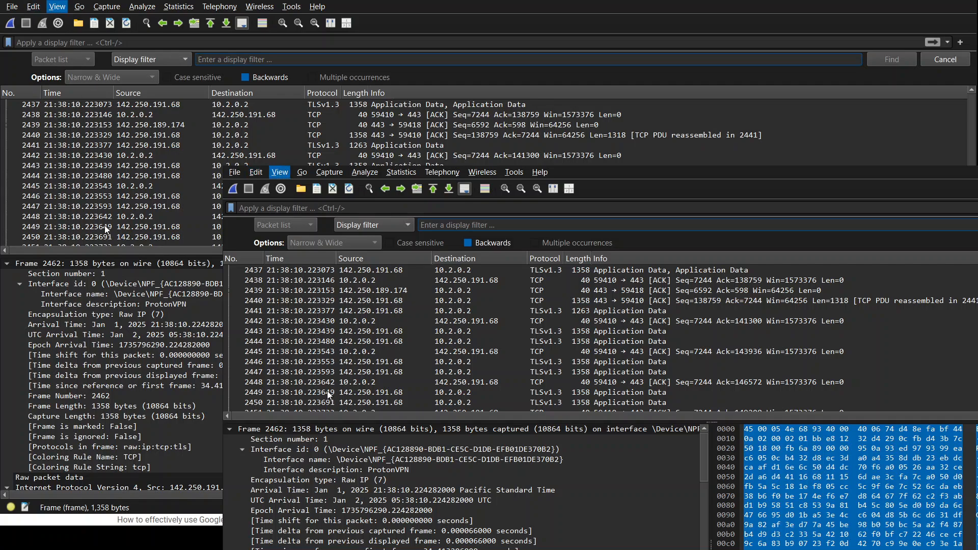
left_click(100, 210)
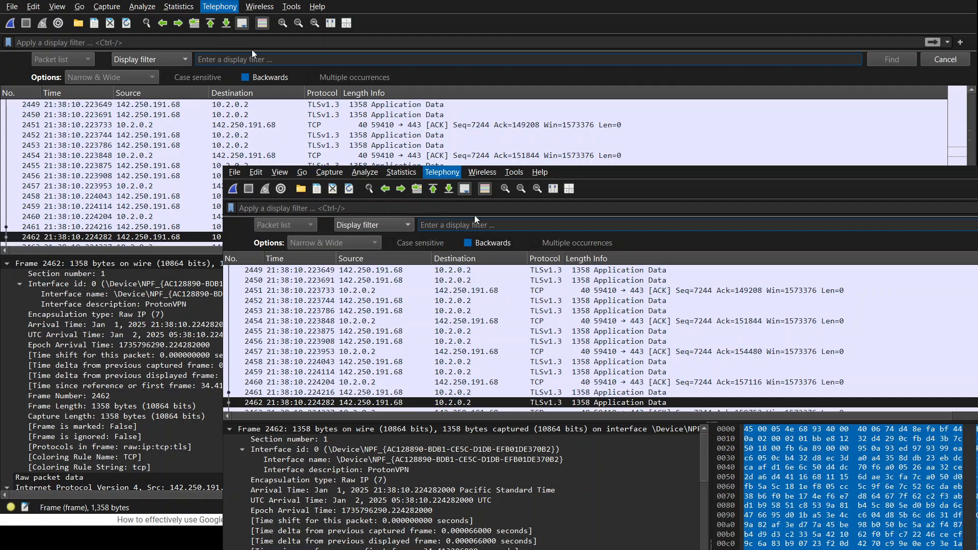
left_click(530, 190)
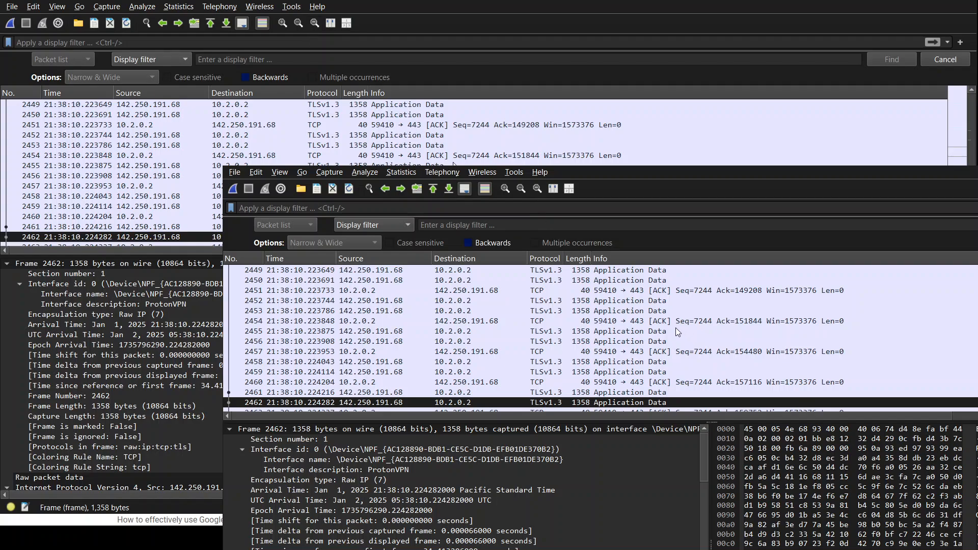
left_click(764, 519)
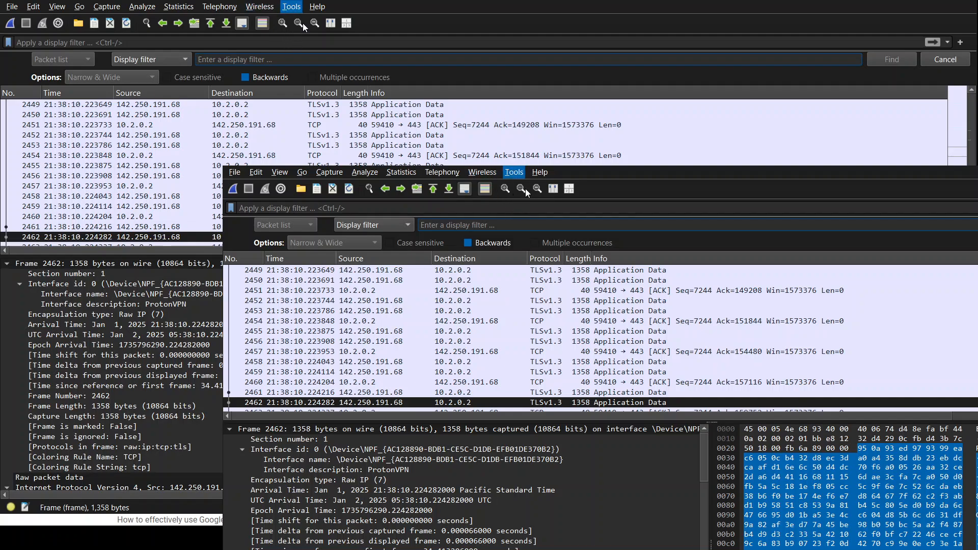
key("alt+Tab")
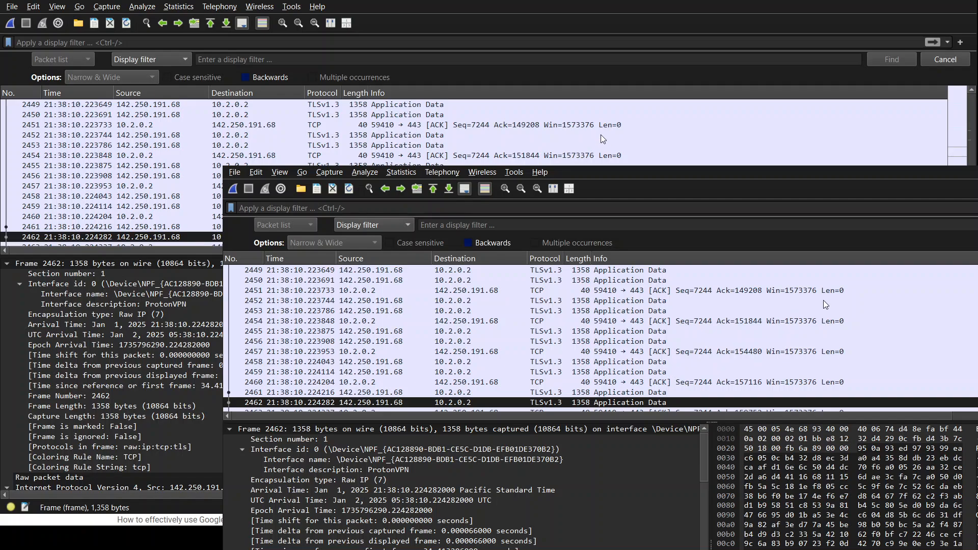
key("alt+Tab")
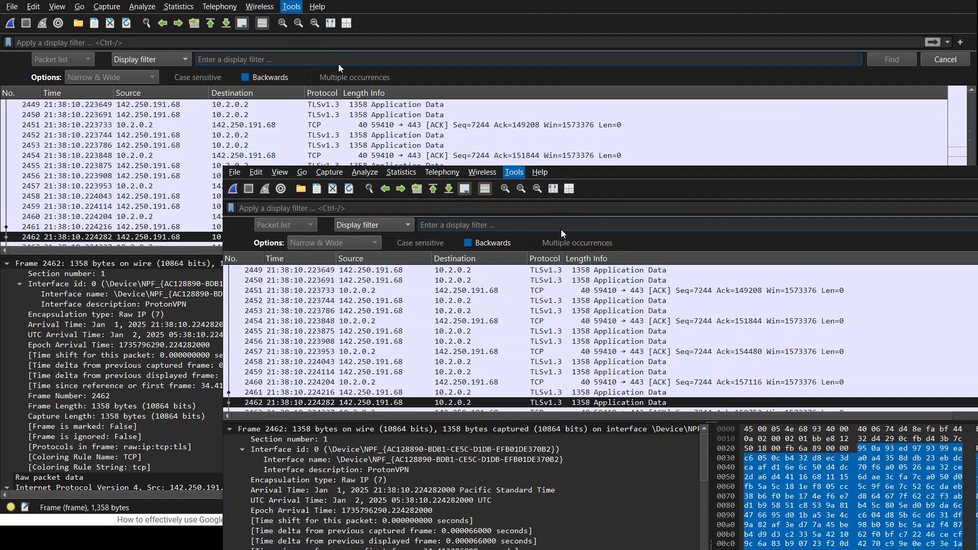
key("alt+Tab")
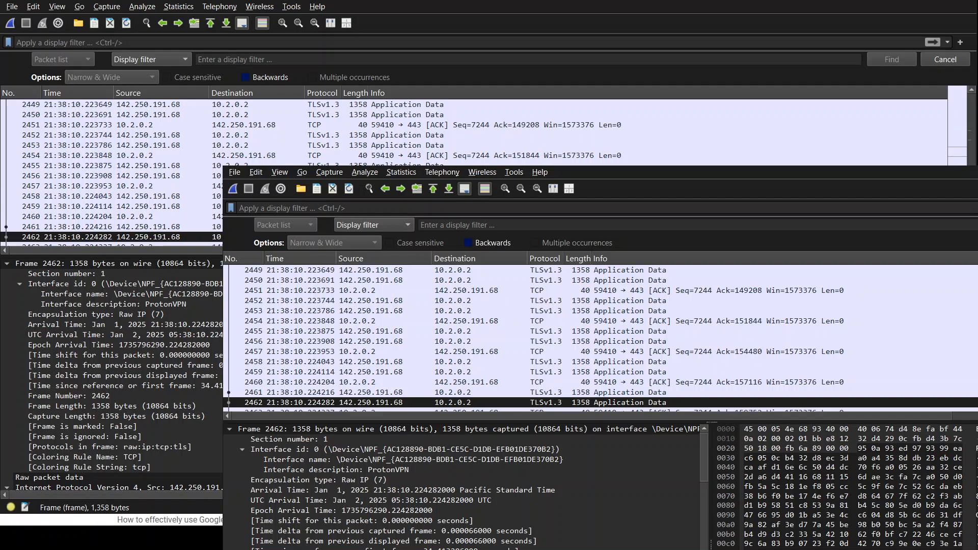
key("alt+Tab")
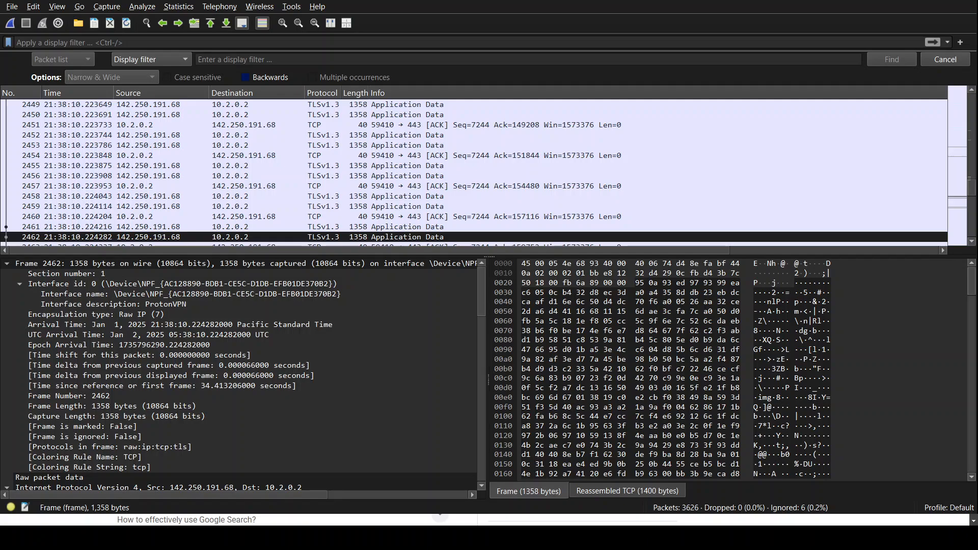
Look through the earlier traffic from packet 2462 back to the TCP retransmissions and duplicate ACKs around packet 2224.
scroll(474, 168, "up", 18)
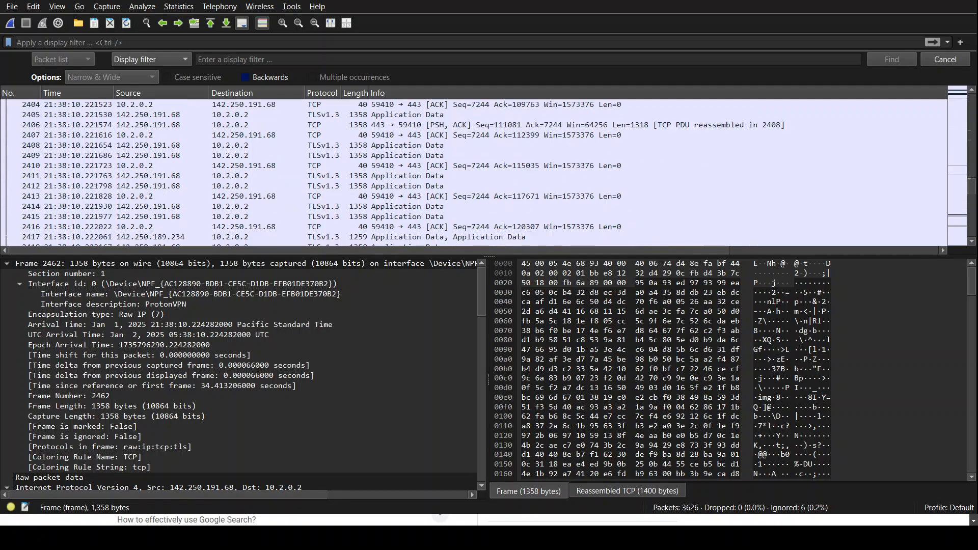
scroll(474, 168, "up", 17)
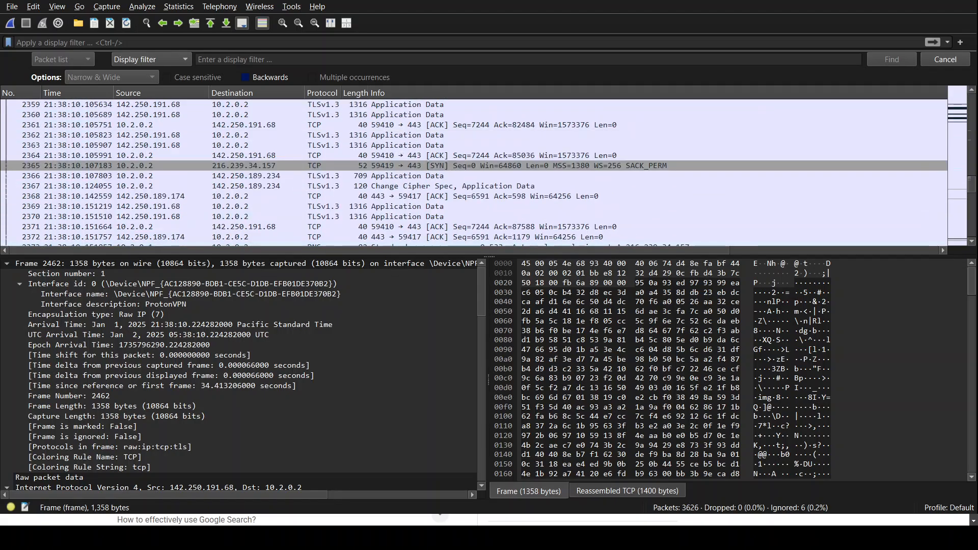
scroll(474, 168, "up", 19)
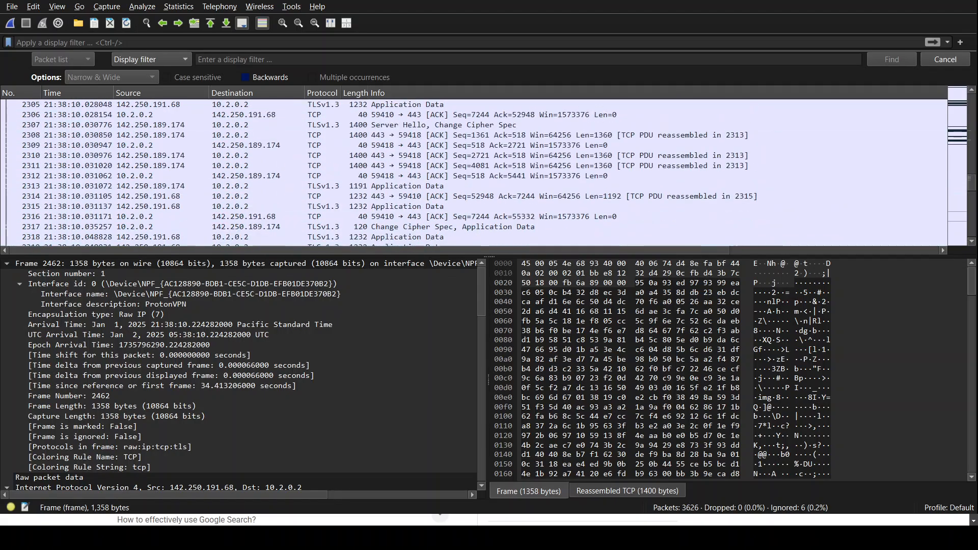
scroll(474, 168, "up", 16)
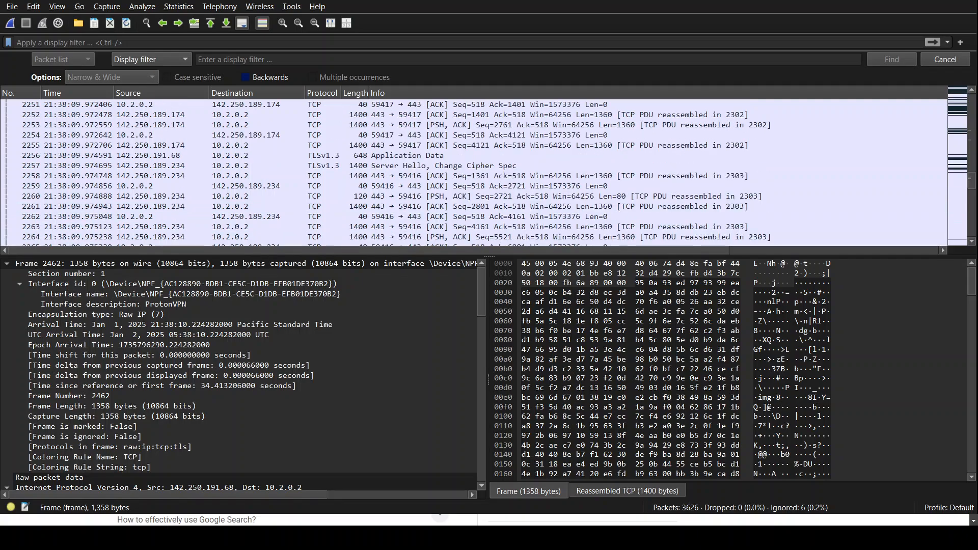
scroll(474, 168, "up", 6)
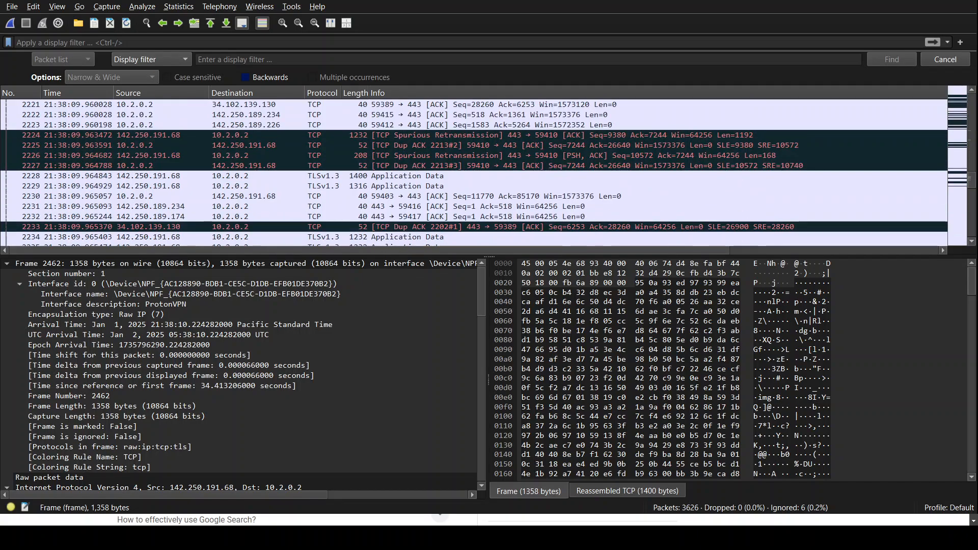